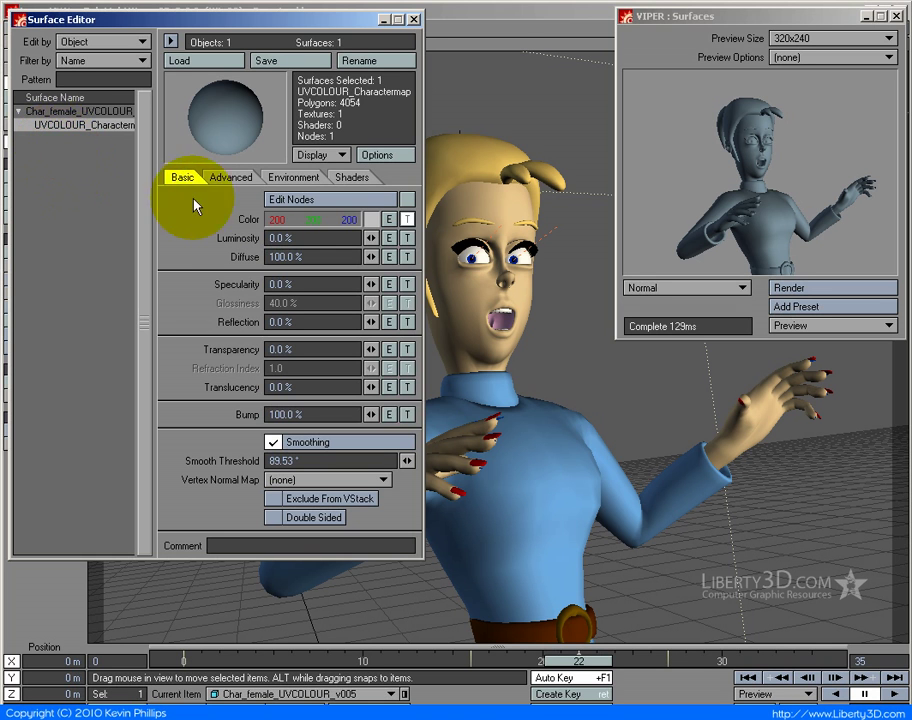
Step: View COLOURMAP.png full size in the Image Editor, then close the viewer and Texture Editor
click(407, 219)
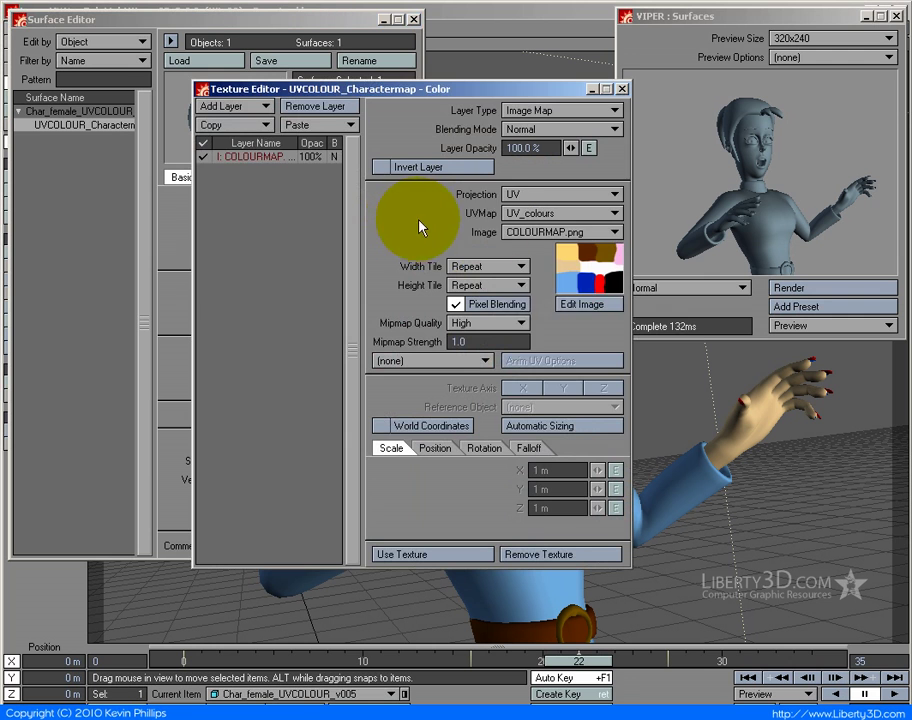
click(578, 304)
double_click(645, 142)
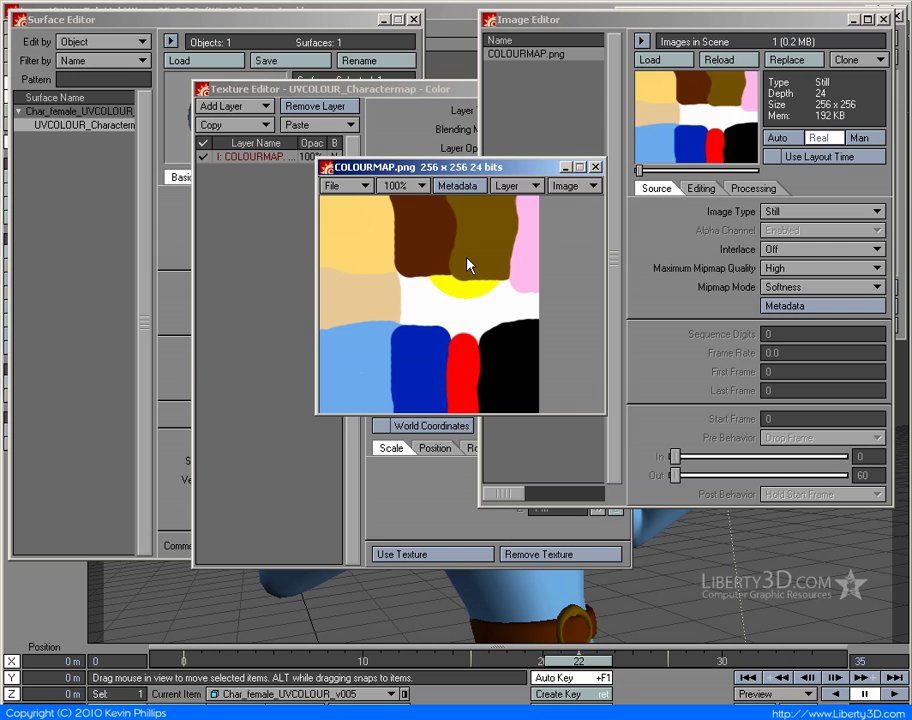
click(595, 167)
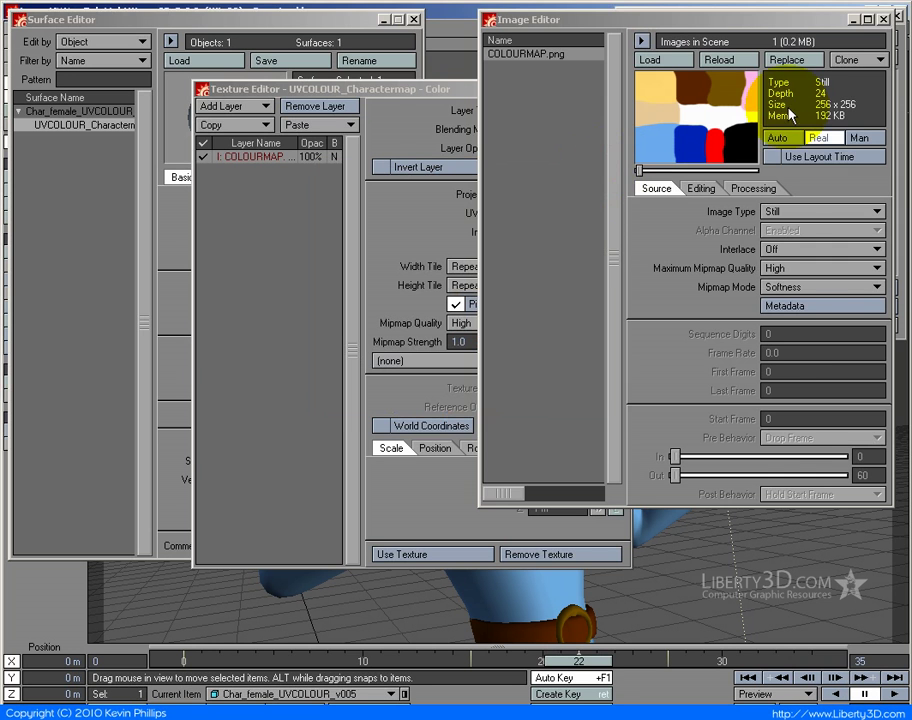
click(883, 19)
click(621, 88)
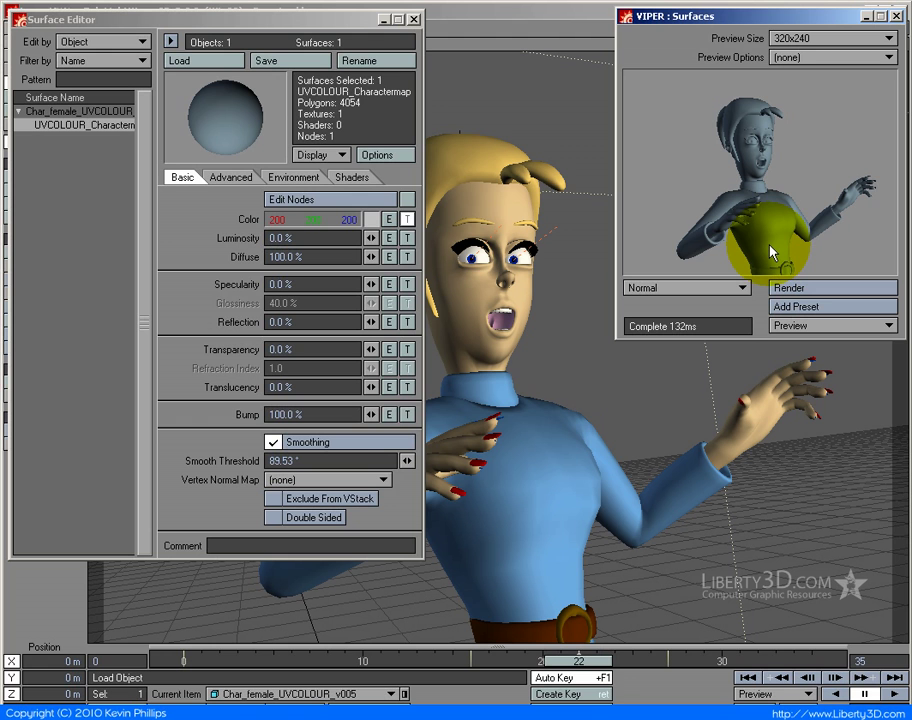
Step: Remove the Color image texture, enable Edit Nodes, and open the surface's Node Editor
shift+click(406, 220)
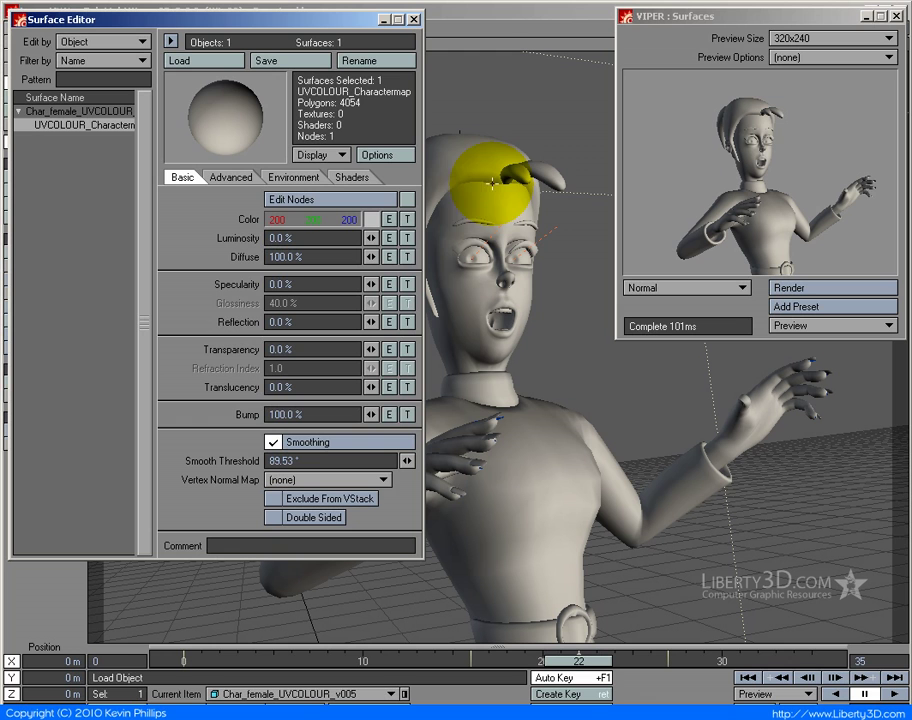
click(407, 199)
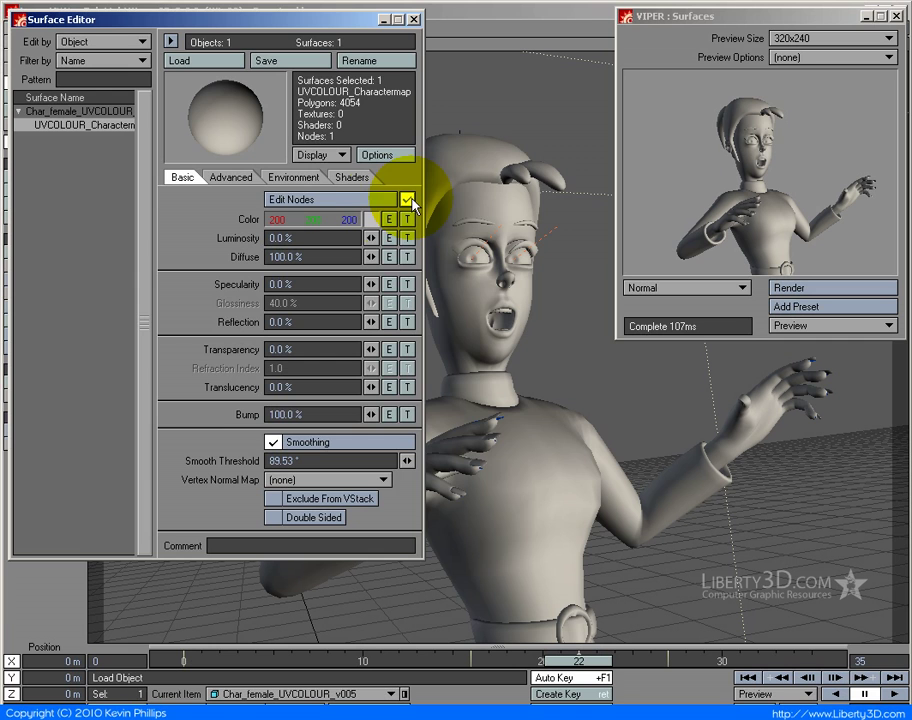
click(350, 204)
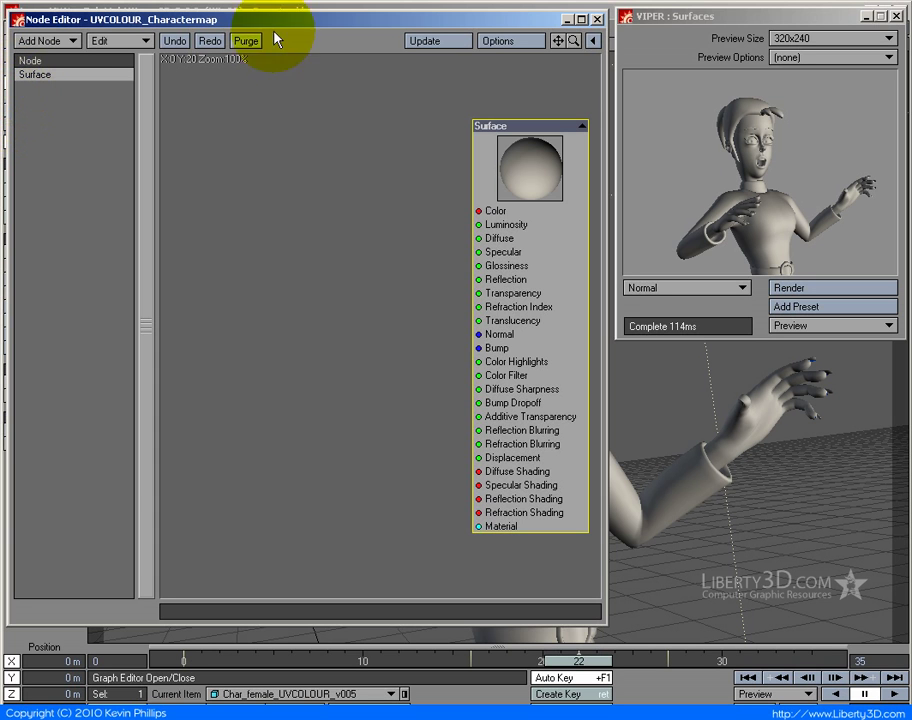
Step: Drag the Surface node to the top of the canvas and bring up the Add Node list
drag(537, 143, 540, 88)
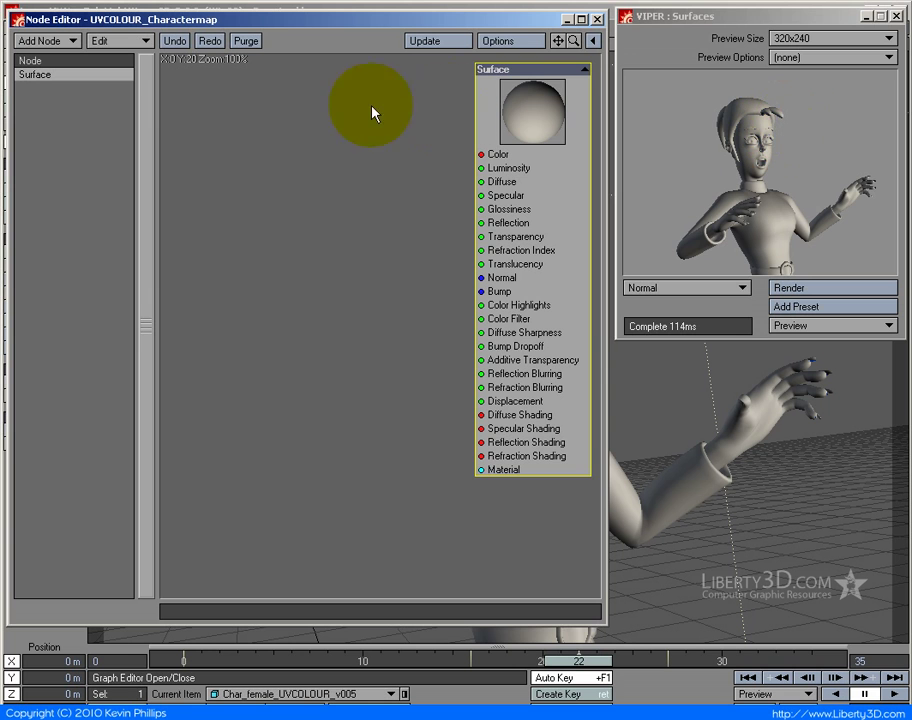
drag(507, 89, 513, 85)
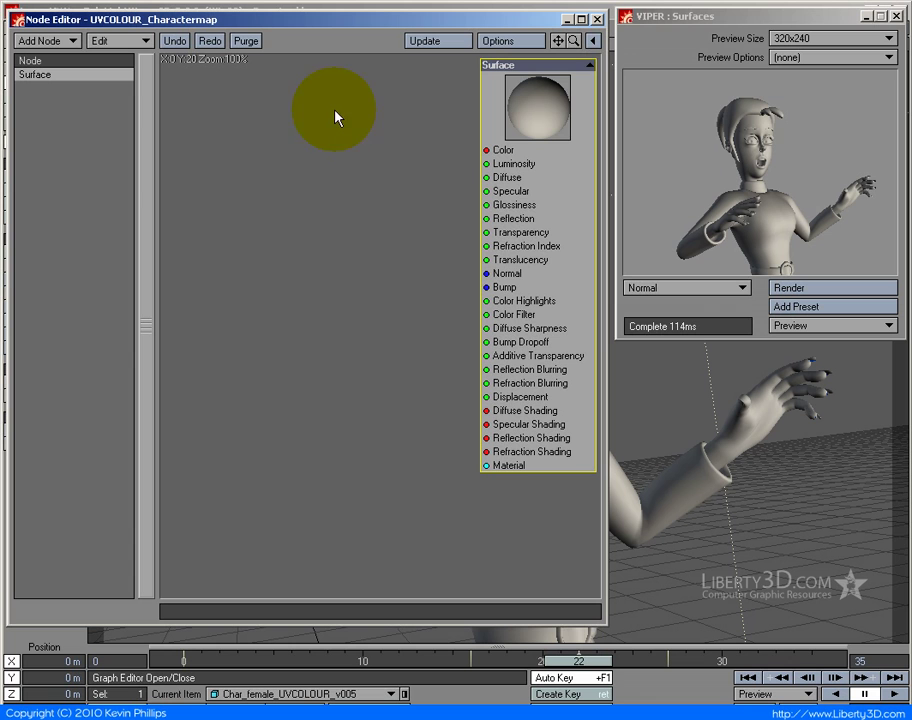
click(80, 40)
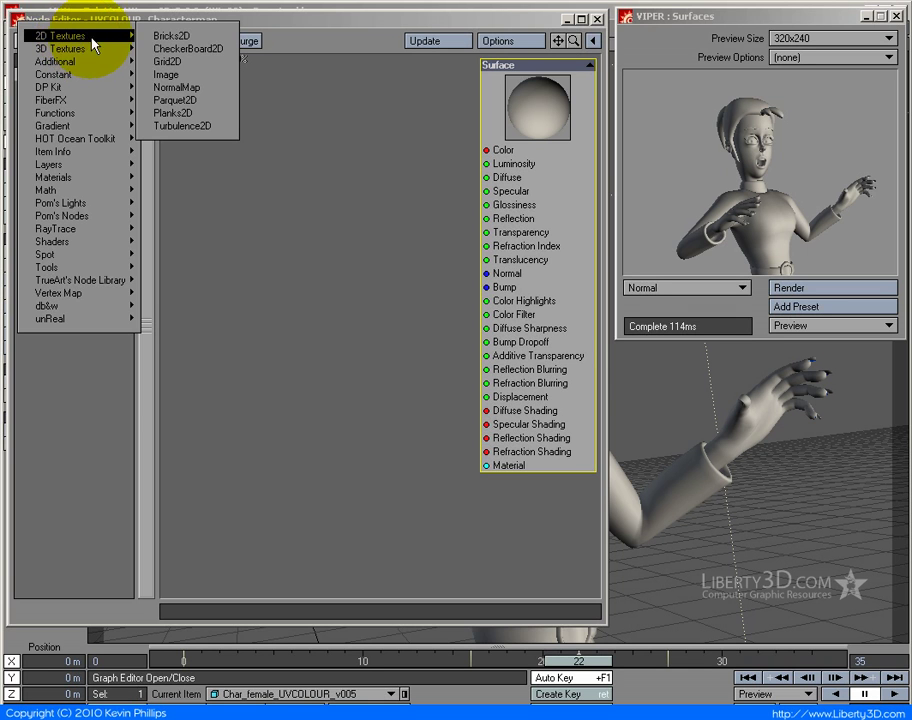
Step: Add an Image node at upper left using COLOURMAP.png, UV Map mapping on UV_colours
click(170, 75)
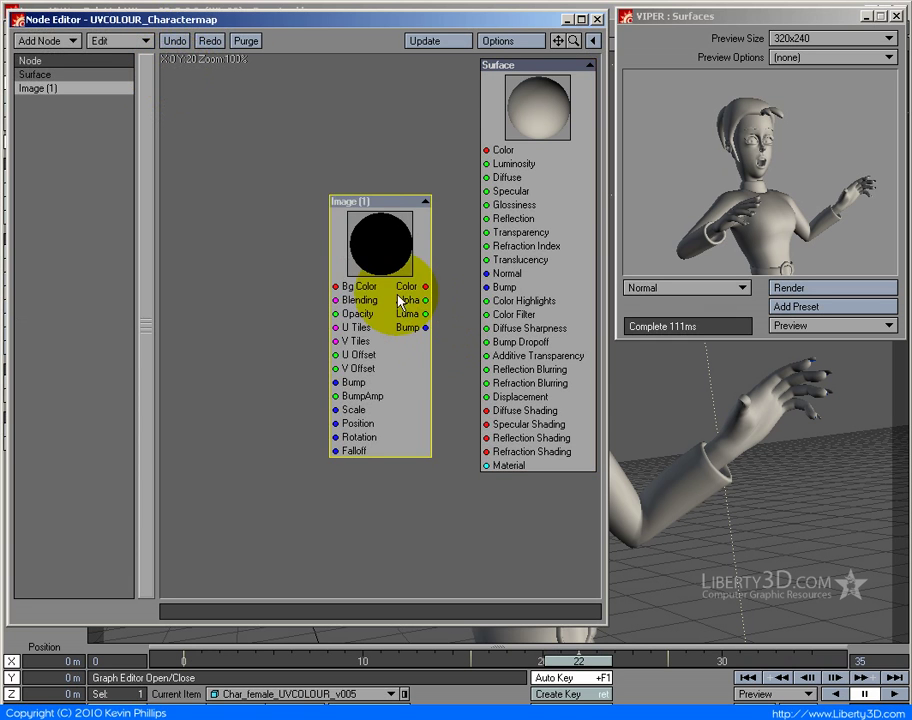
drag(400, 292, 264, 194)
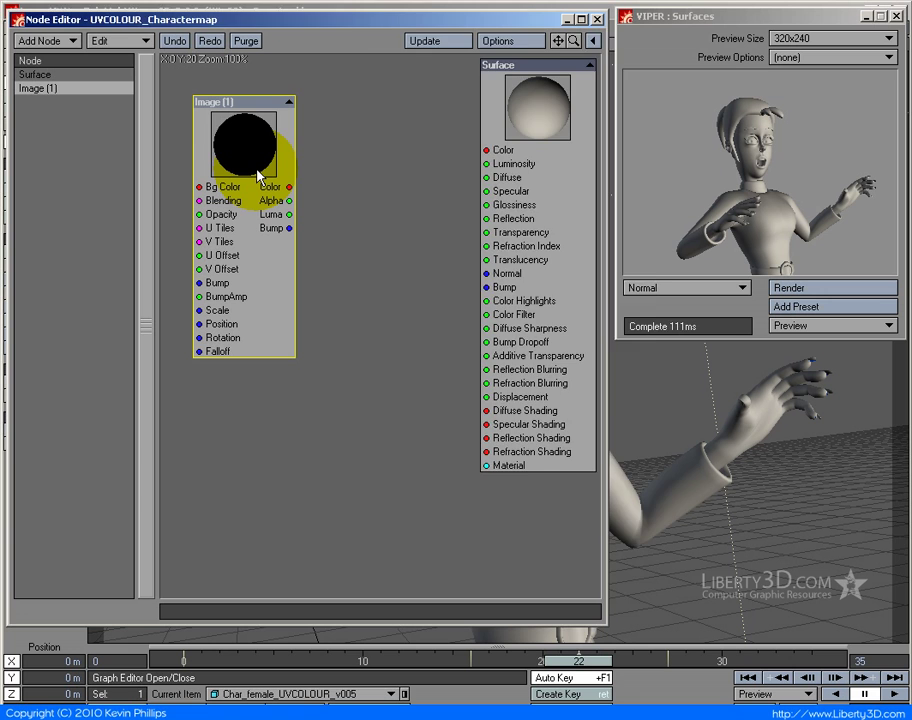
double_click(257, 175)
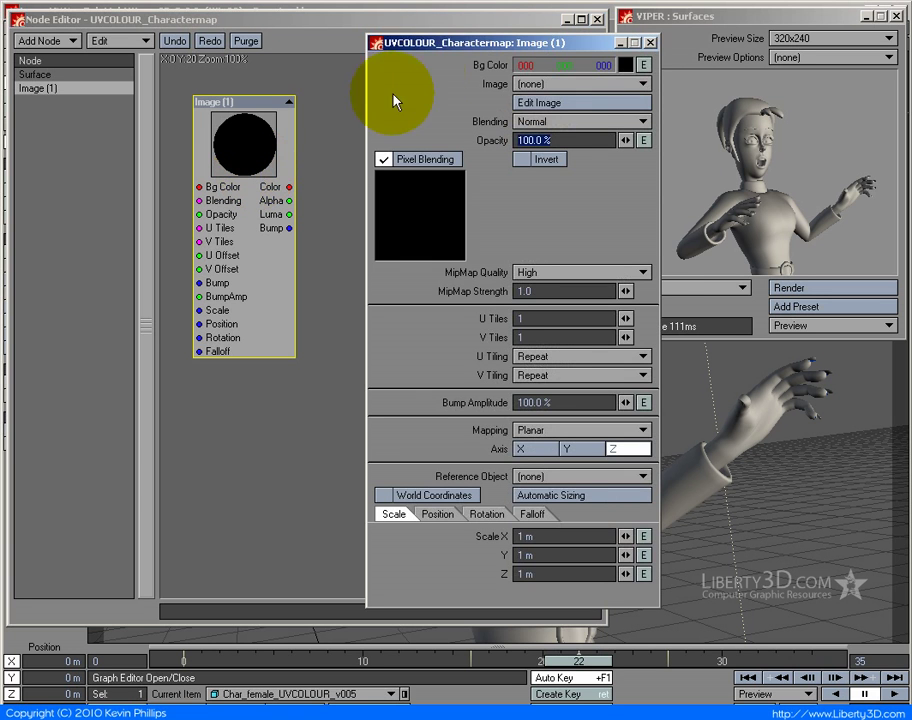
drag(401, 42, 368, 33)
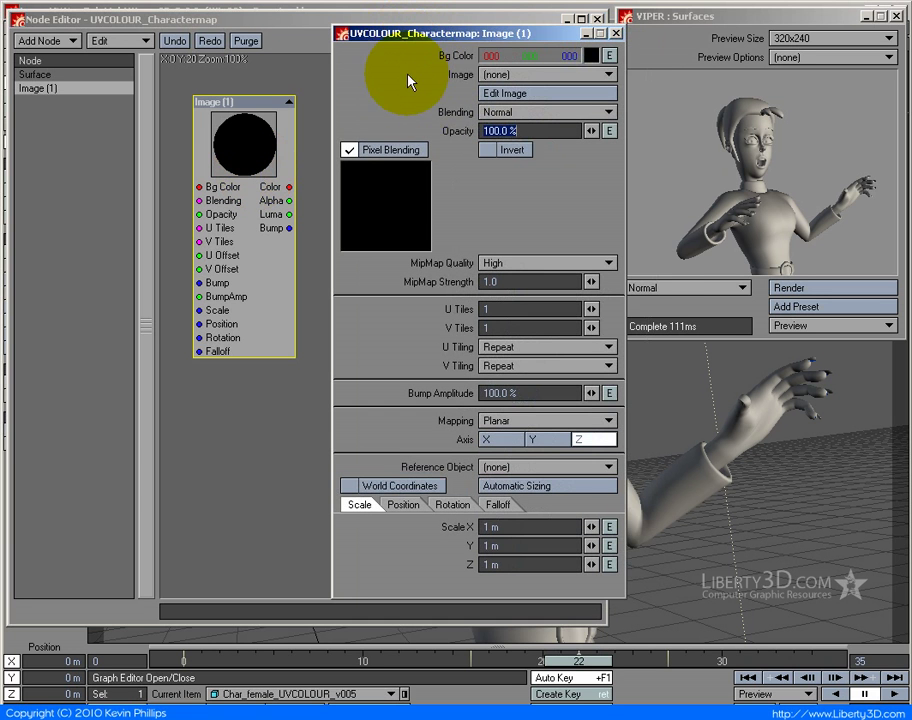
click(490, 74)
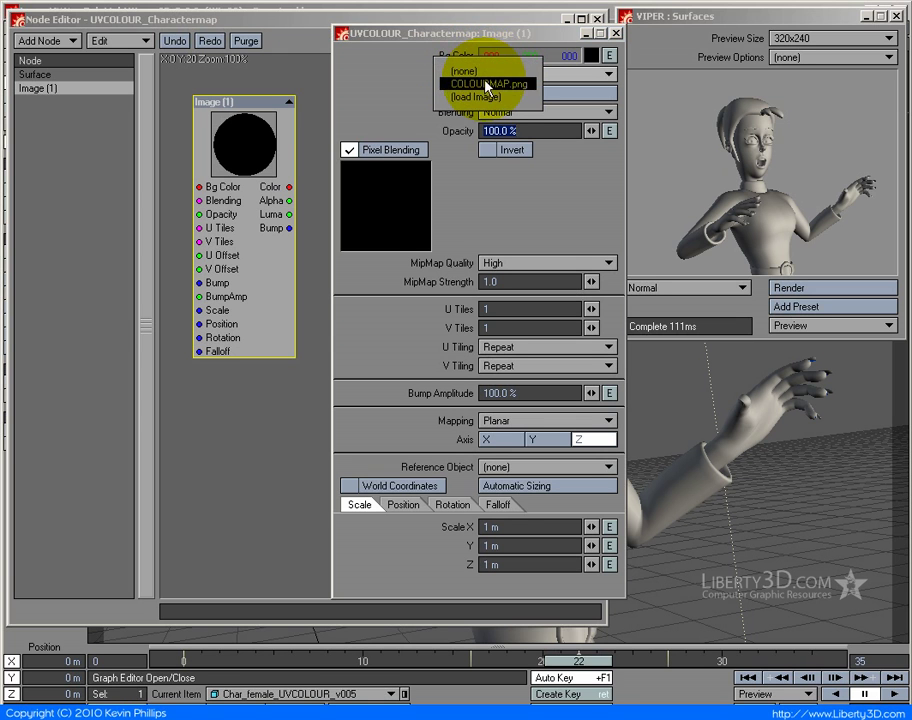
click(482, 84)
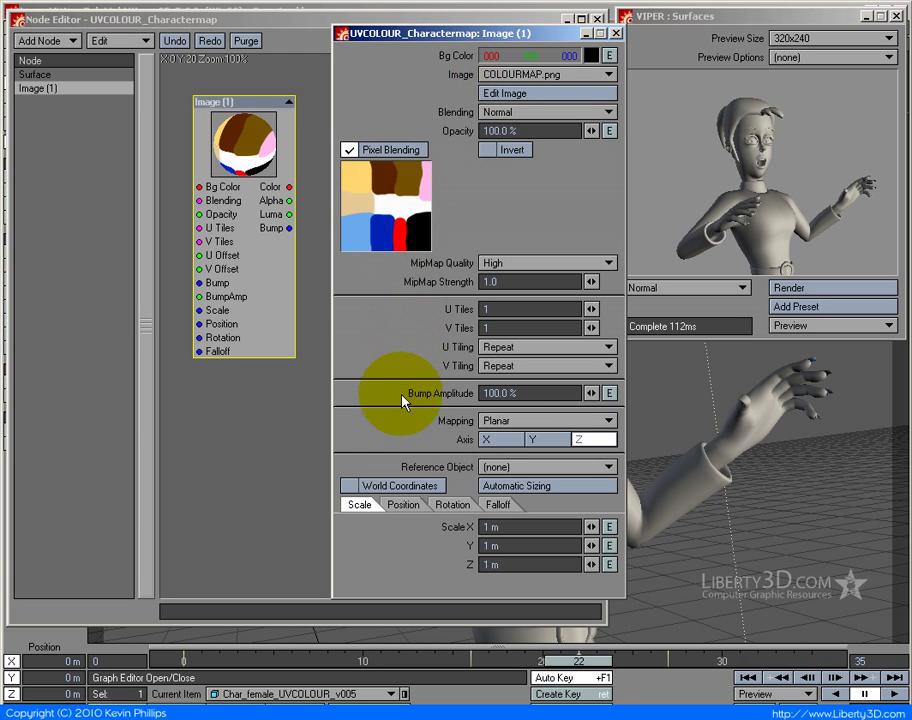
click(497, 421)
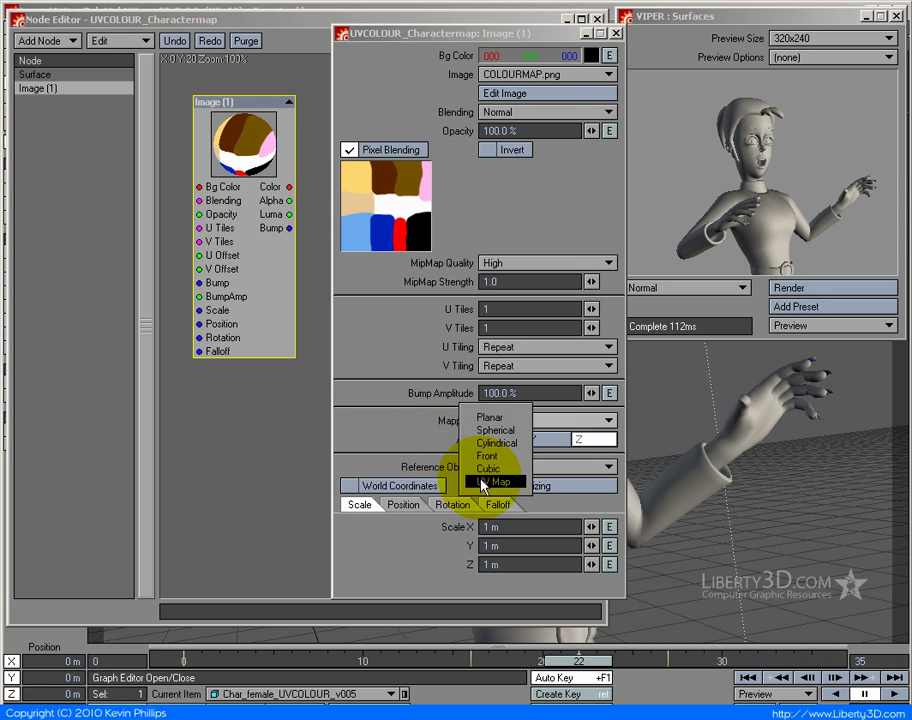
click(483, 485)
click(497, 439)
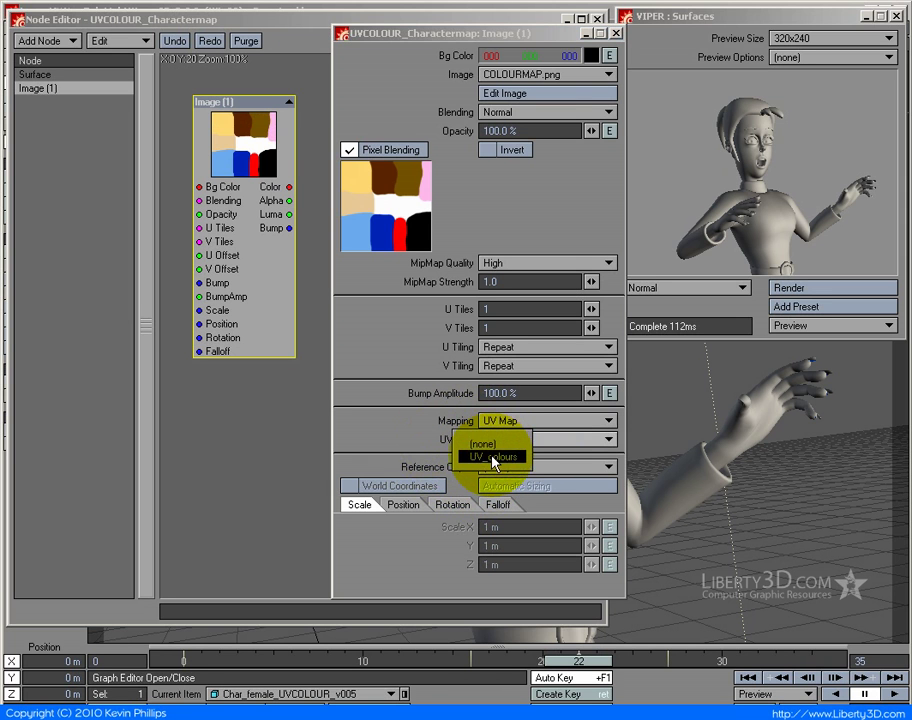
click(493, 458)
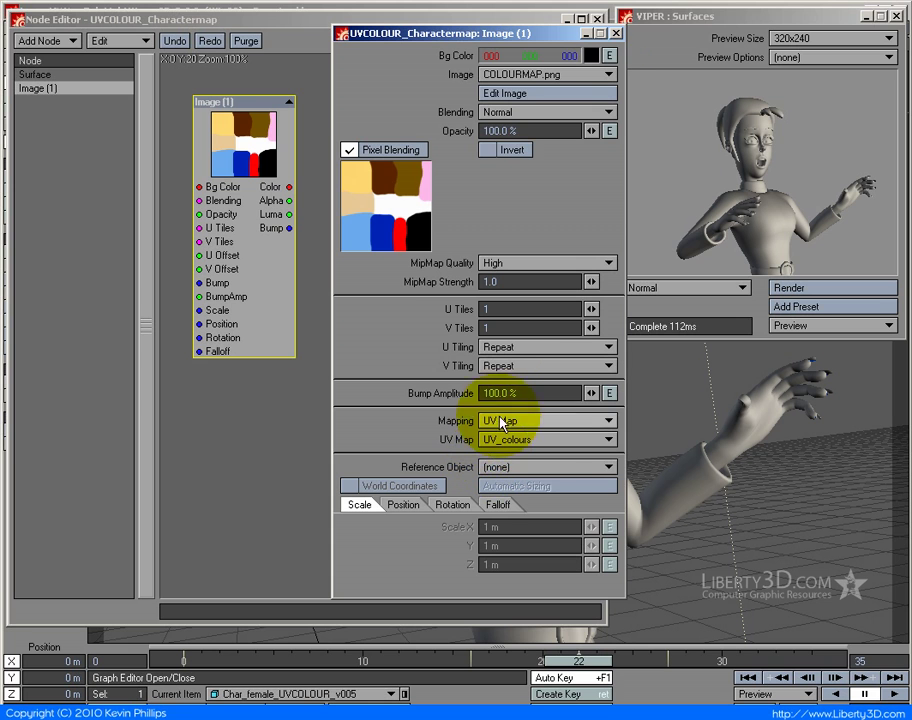
click(617, 35)
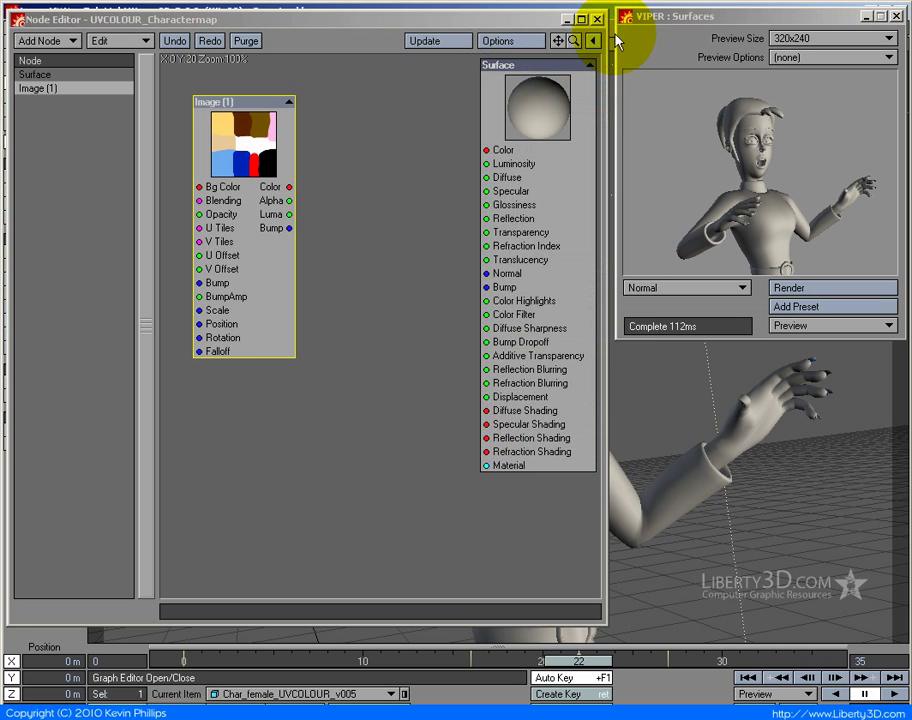
Step: Wire the Image Color output into Surface Color, set the image Bg Color to yellow, and close
mouse_move(235, 192)
mouse_down()
mouse_move(252, 192)
mouse_move(225, 179)
mouse_up()
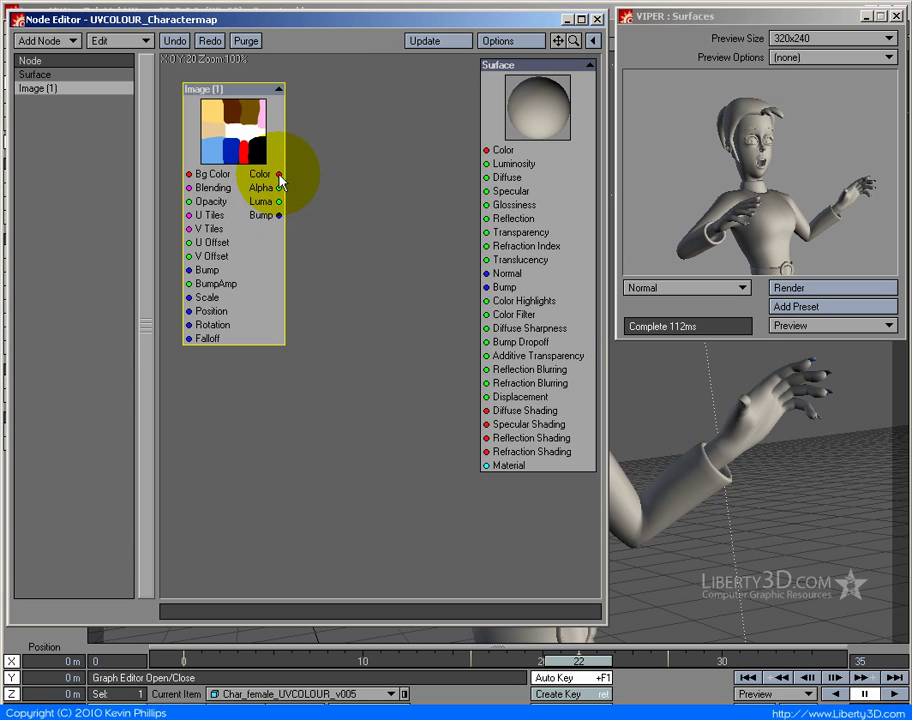
drag(280, 177, 494, 157)
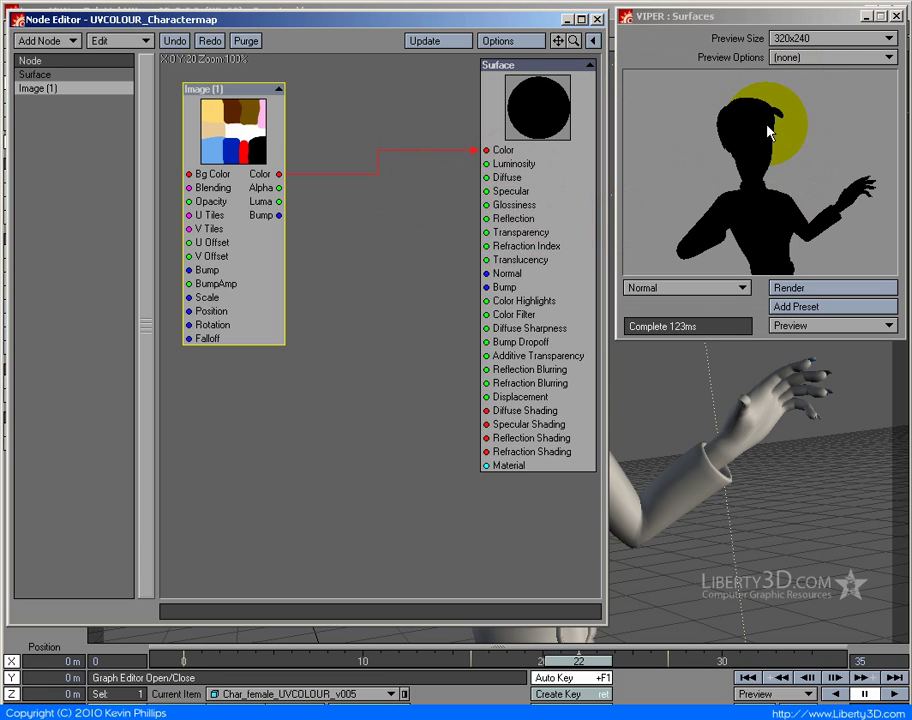
double_click(255, 157)
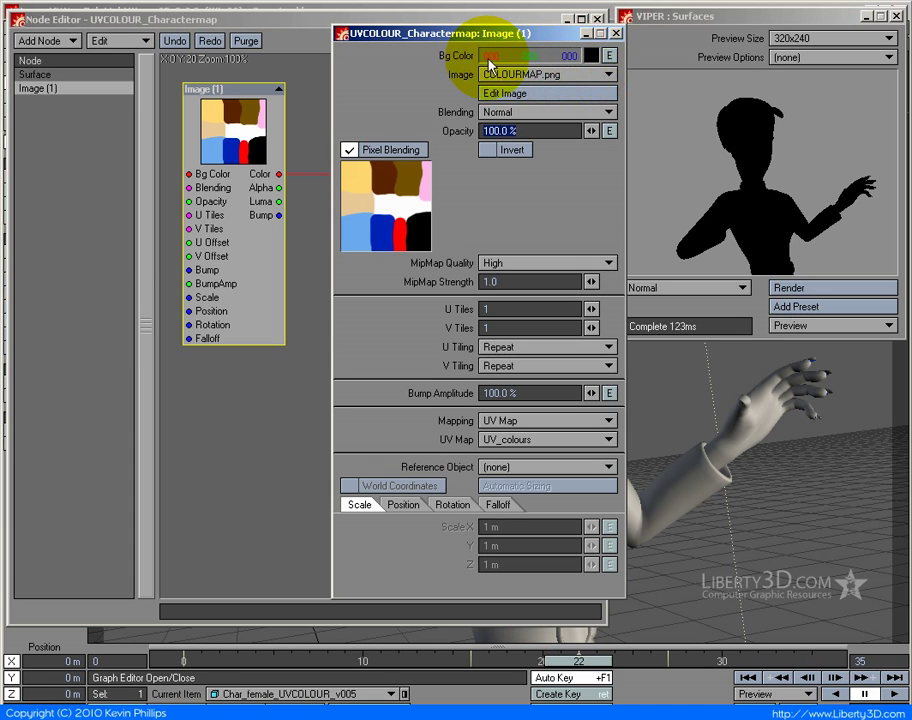
drag(495, 56, 150, 240)
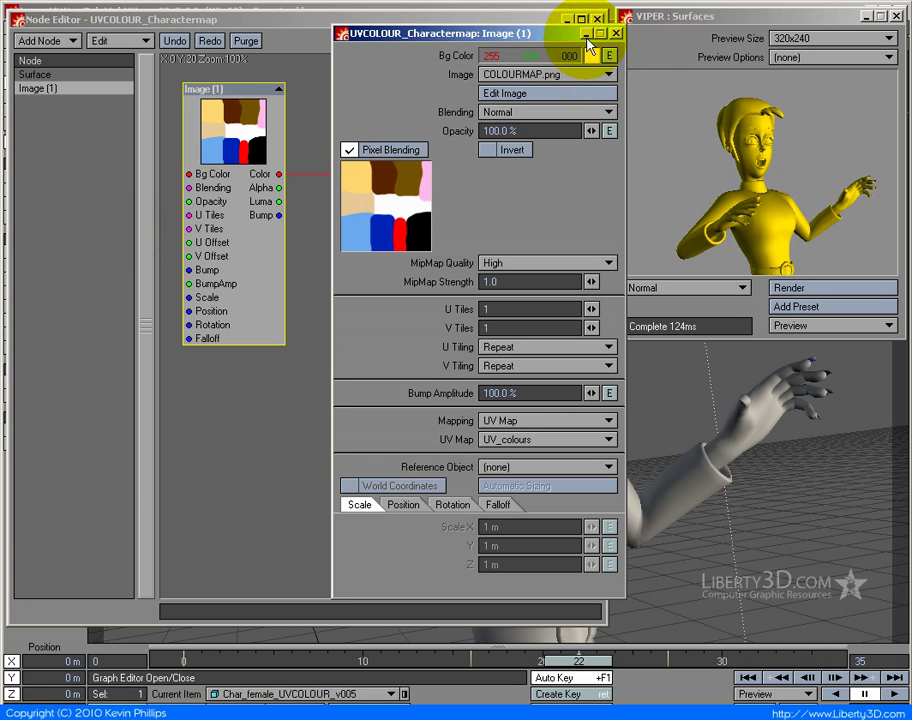
click(616, 33)
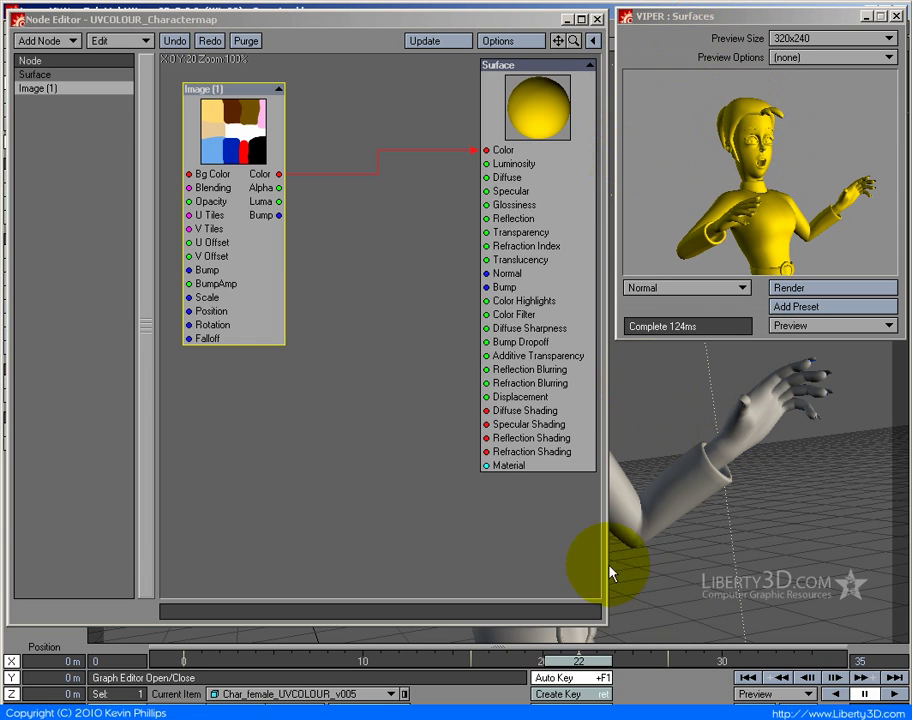
click(597, 19)
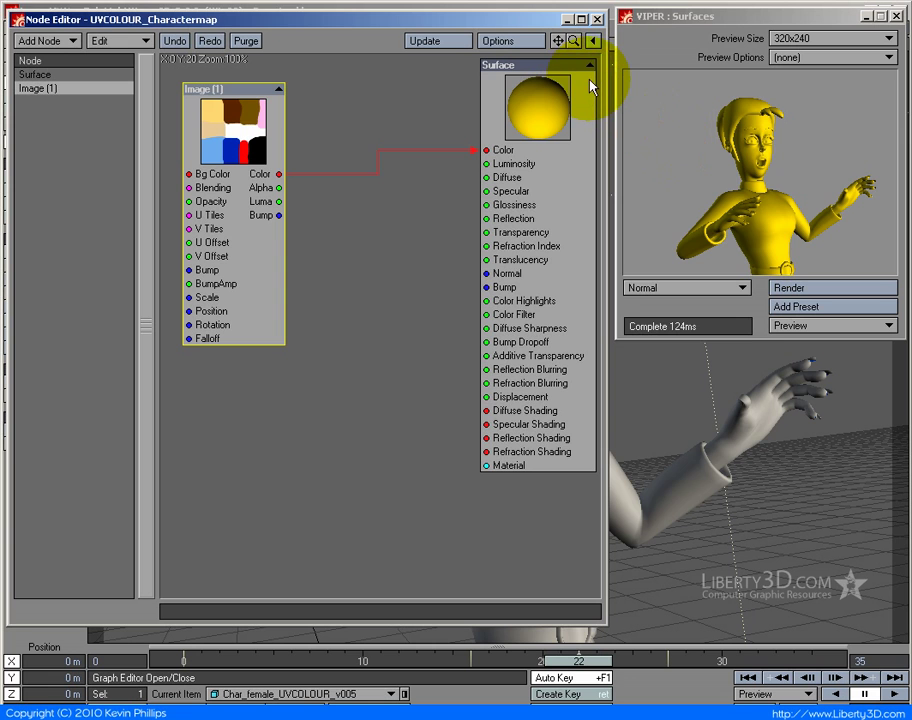
Step: Render an F9 test frame, close it, and collapse the Image node to its thumbnail
key(F9)
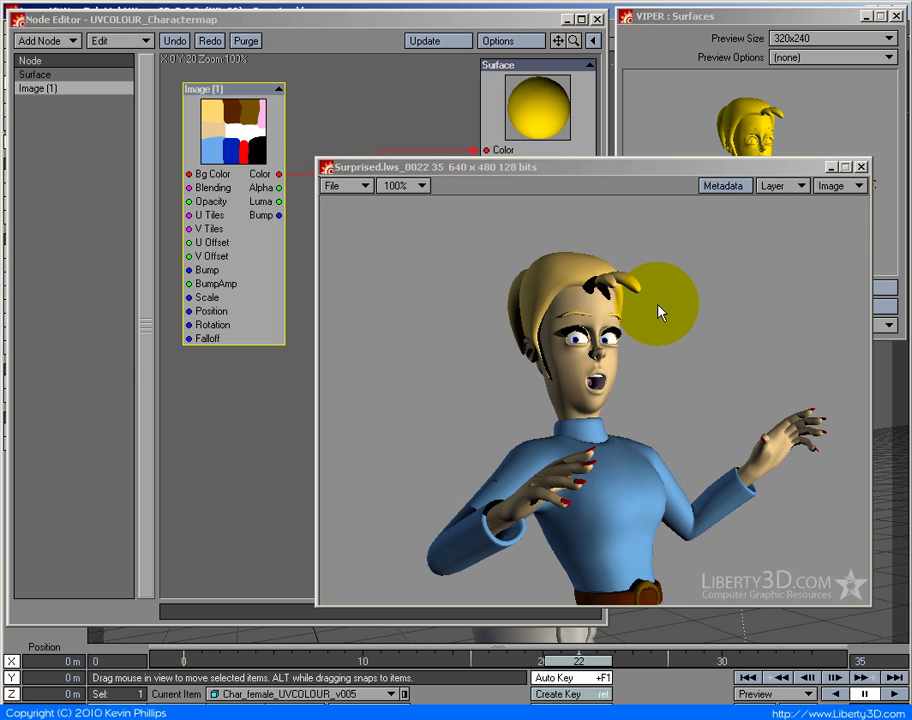
click(862, 166)
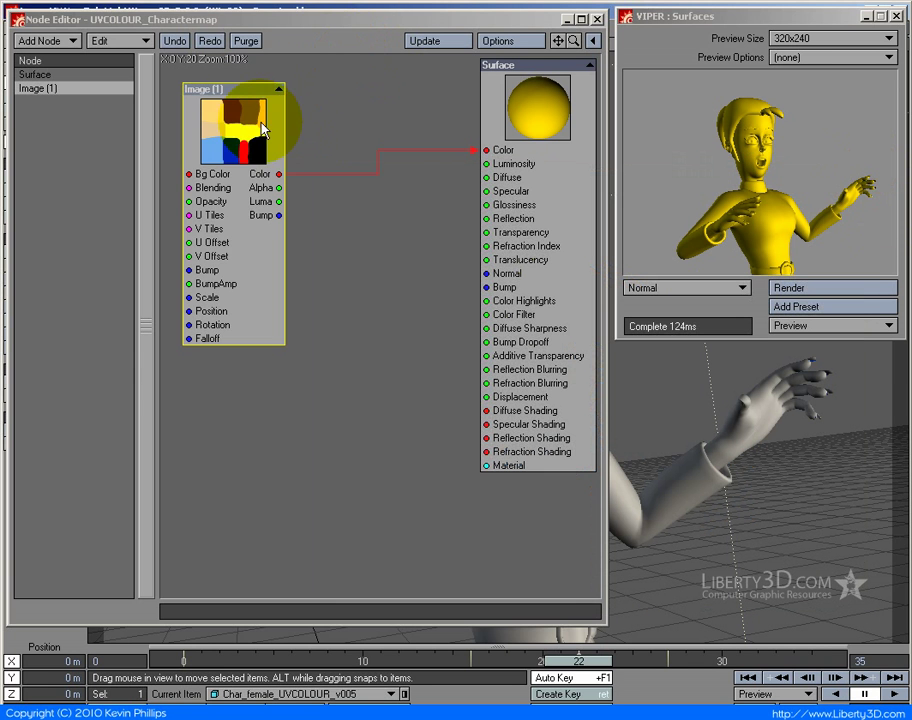
mouse_move(261, 200)
mouse_down()
mouse_move(389, 240)
mouse_move(222, 207)
mouse_move(279, 181)
mouse_move(283, 208)
mouse_move(233, 199)
mouse_move(254, 193)
mouse_move(252, 183)
mouse_up()
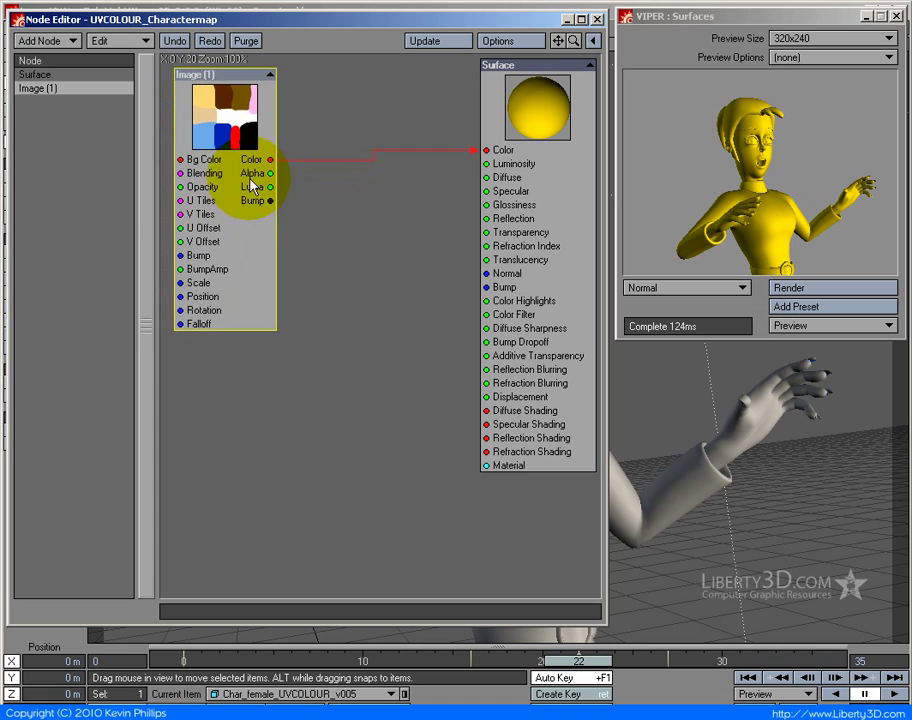
click(271, 75)
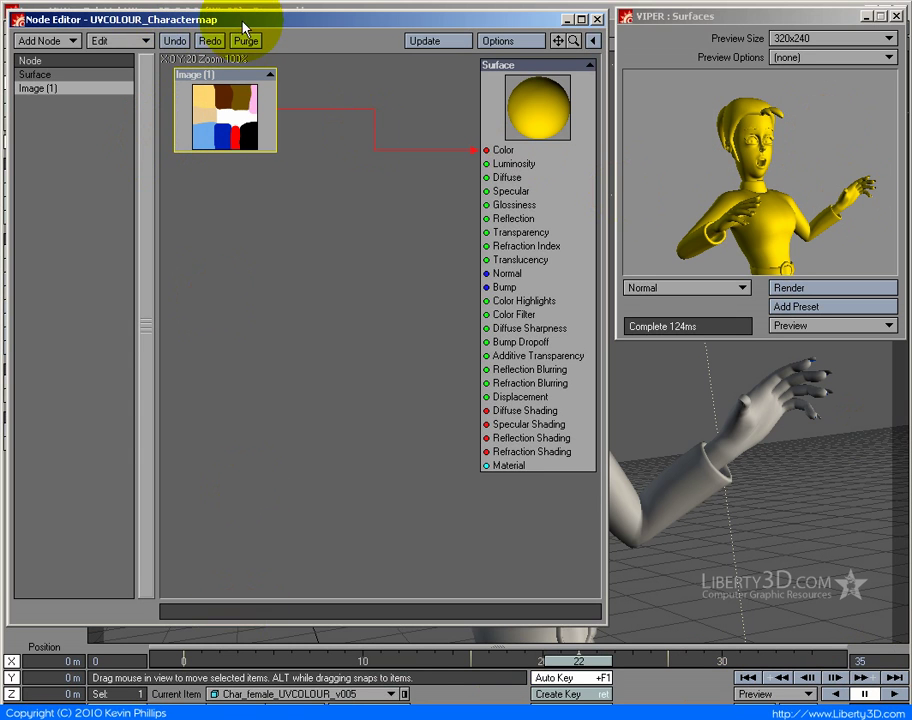
Step: Add an unconnected Gradient node with its Input left at X Coordinate, placed mid-canvas
drag(238, 18, 240, 19)
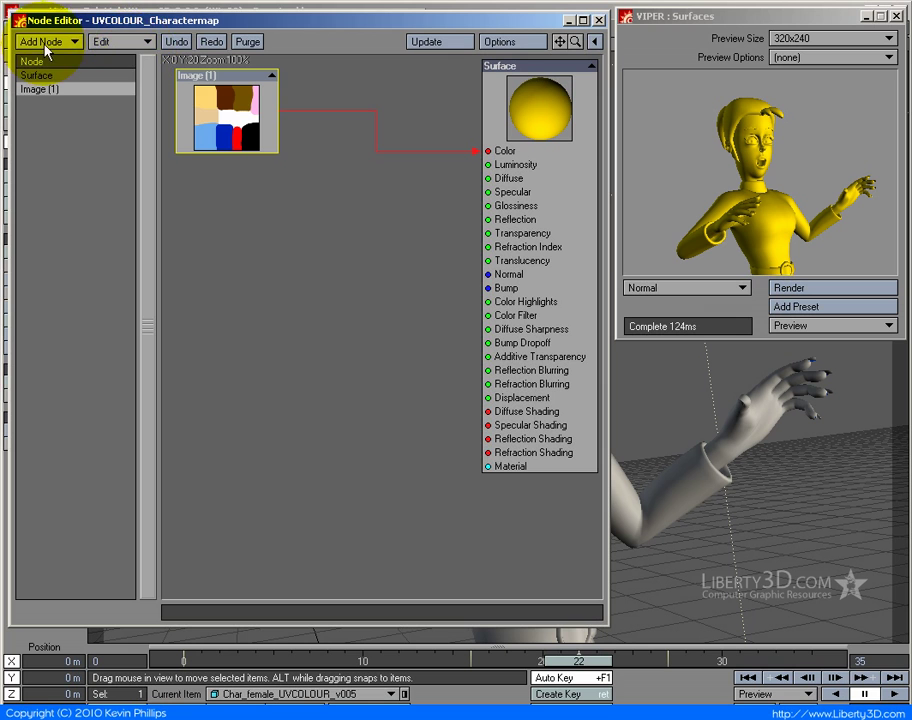
click(73, 42)
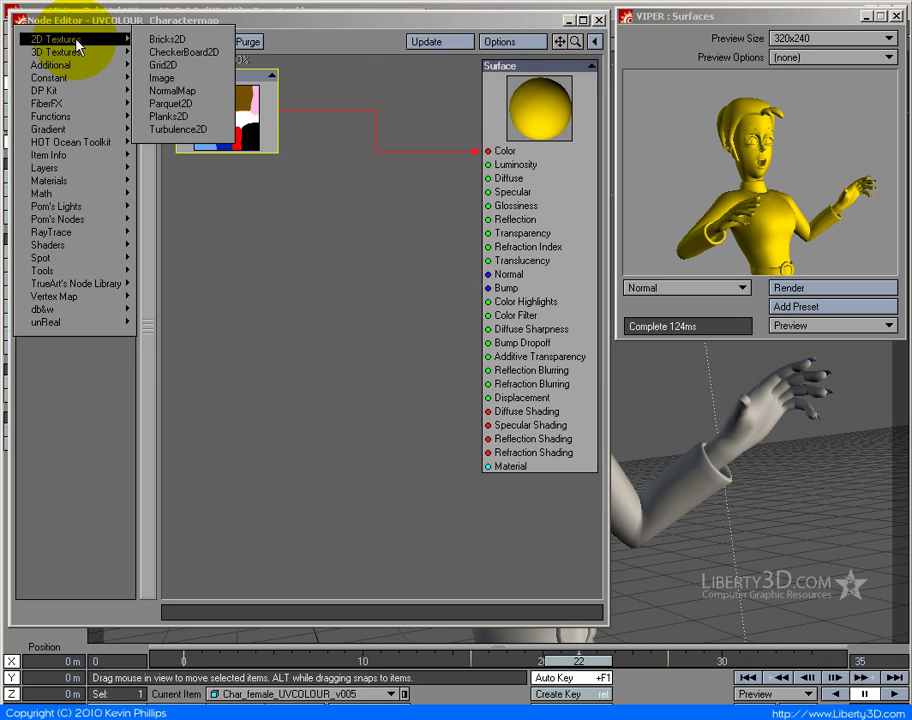
mouse_move(94, 135)
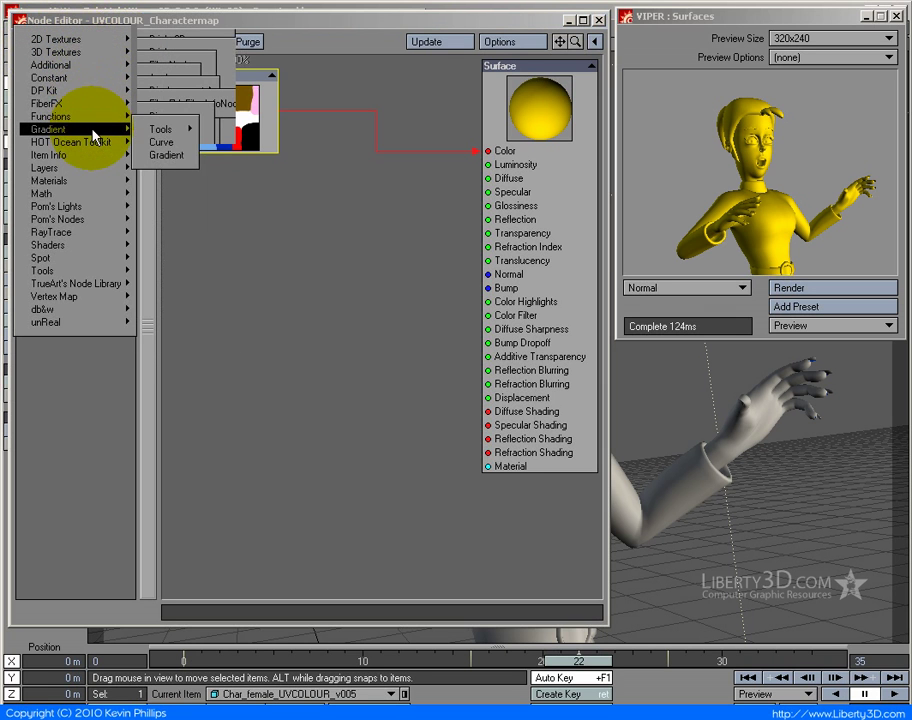
click(166, 155)
drag(397, 327, 262, 256)
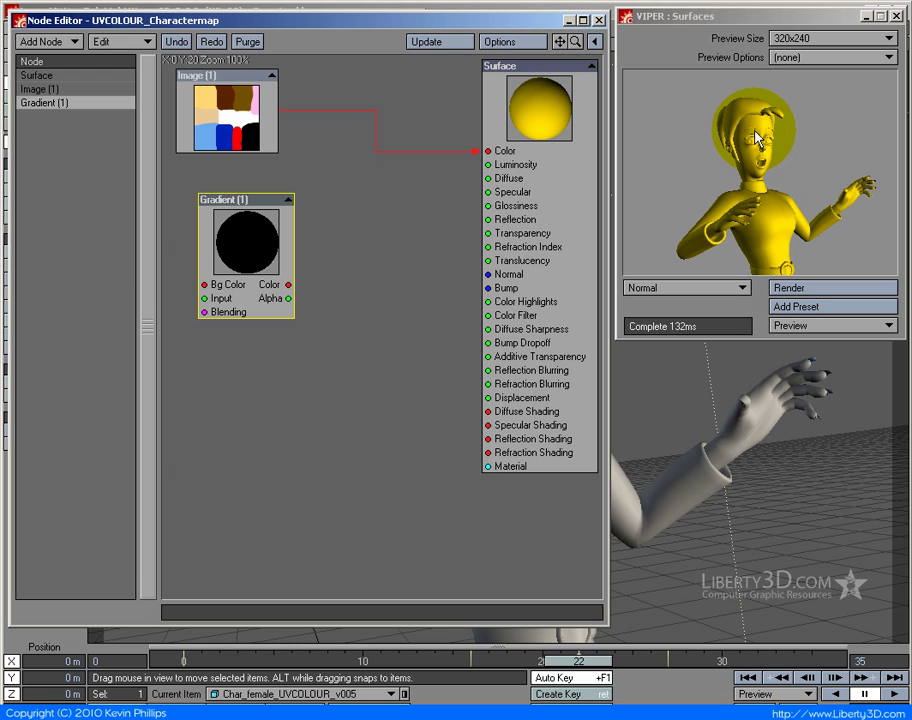
double_click(275, 254)
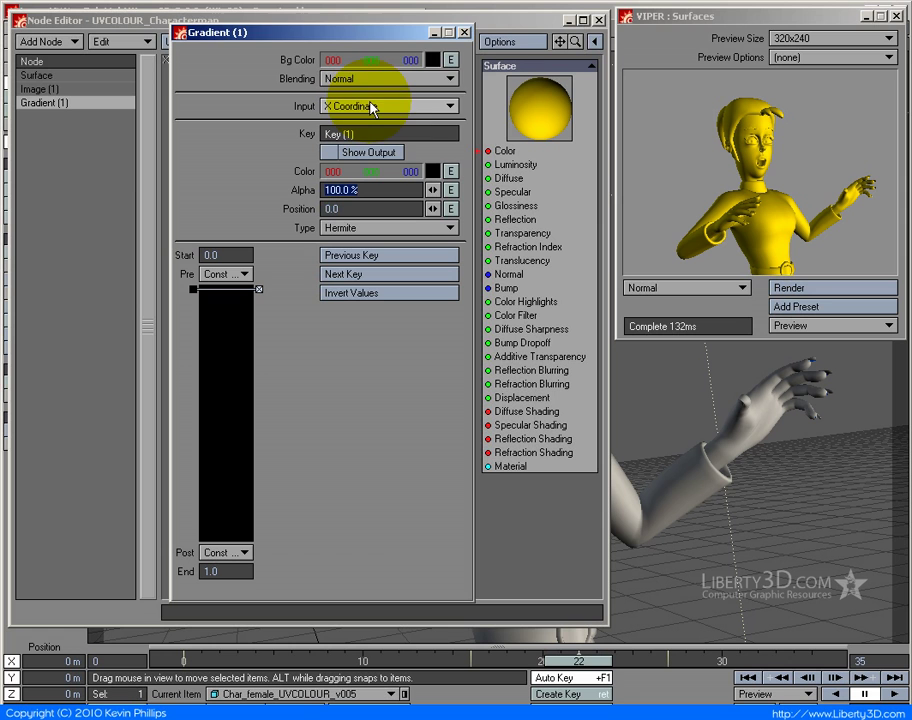
click(443, 106)
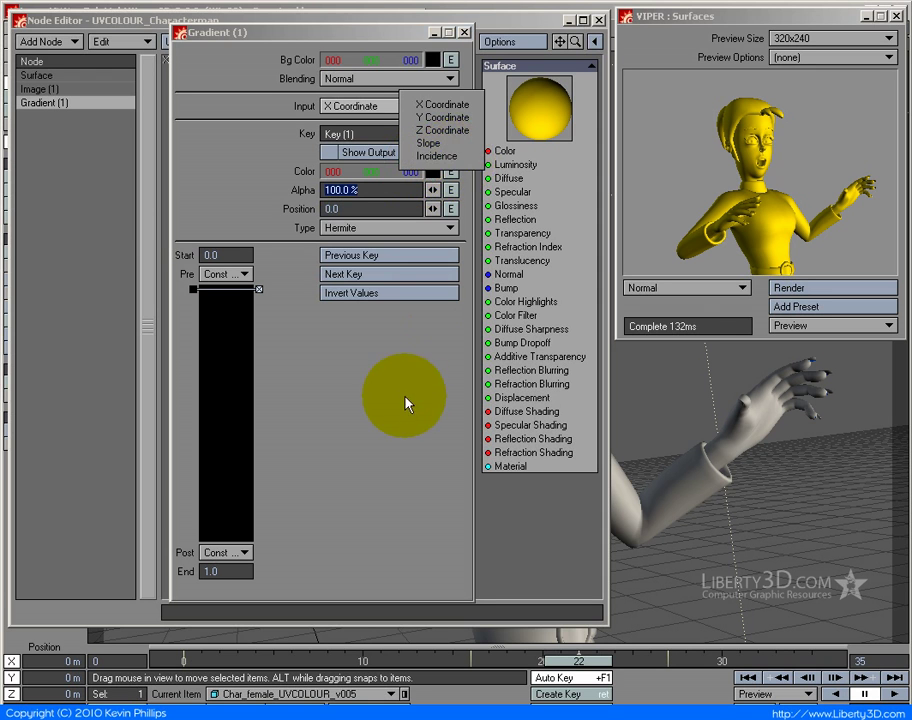
click(401, 106)
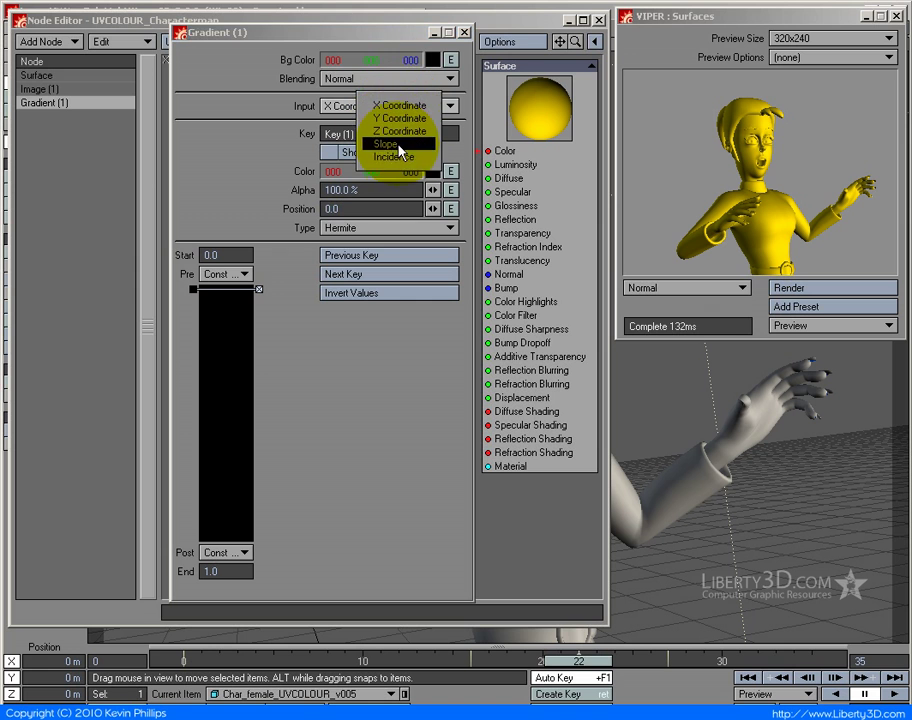
click(470, 38)
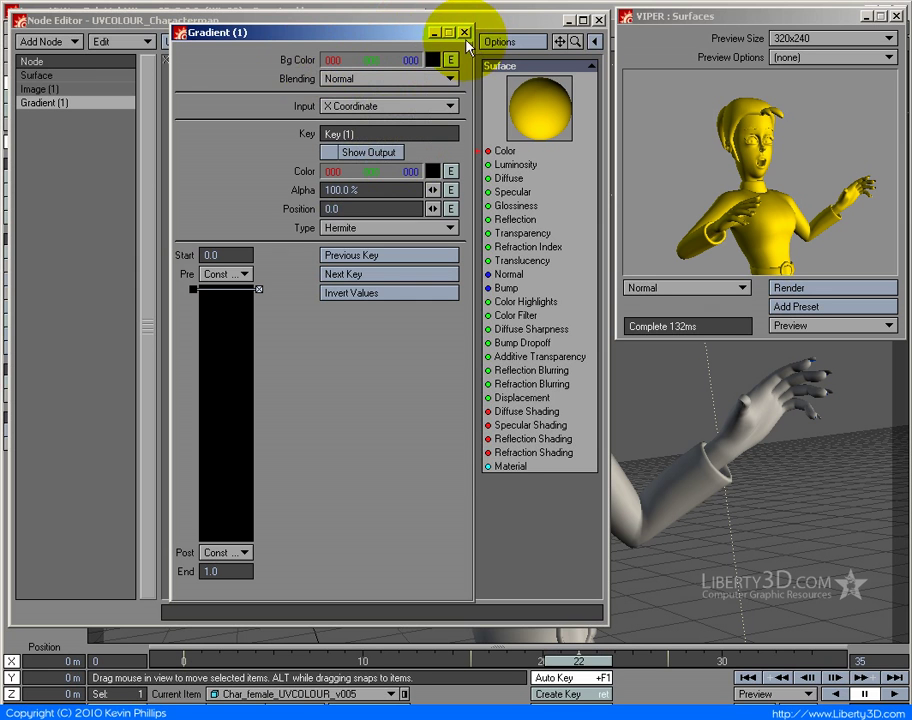
click(464, 32)
drag(286, 238, 356, 249)
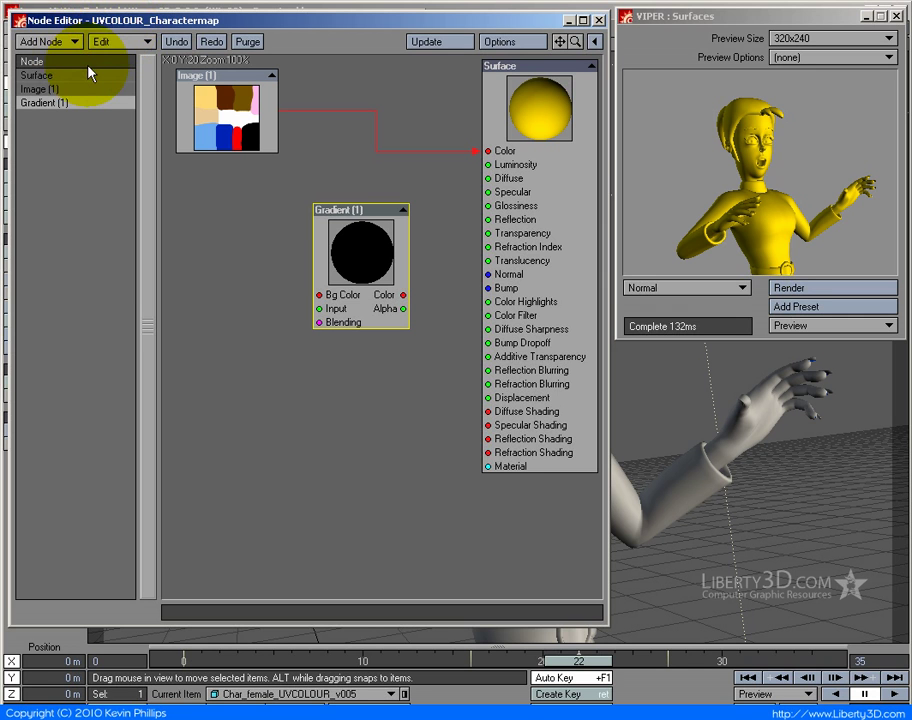
Step: Add a Scalar Layer node and place it below the Image node
drag(364, 261, 413, 256)
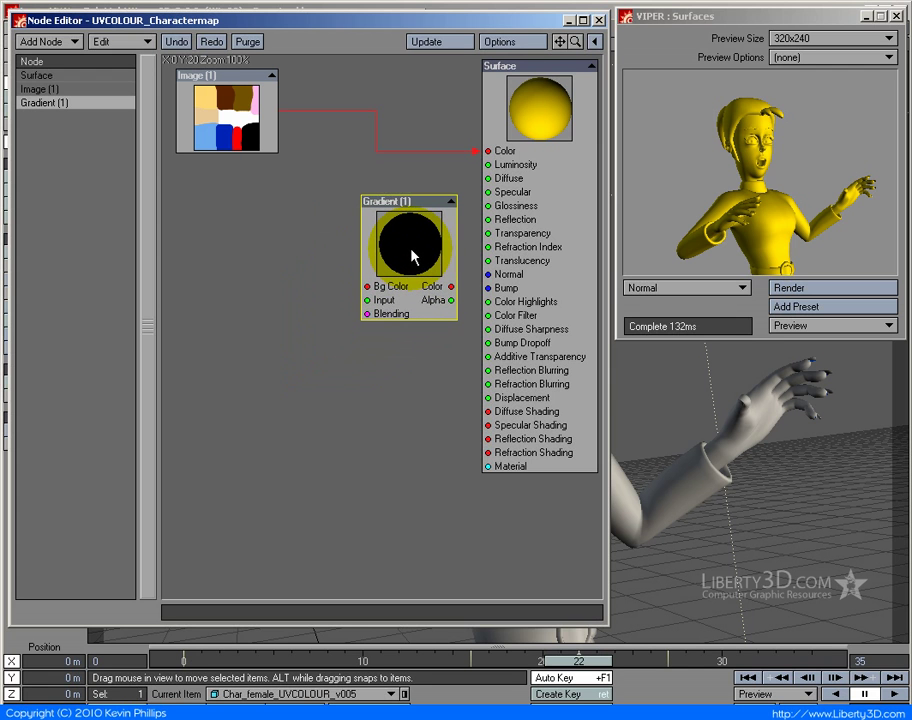
click(84, 44)
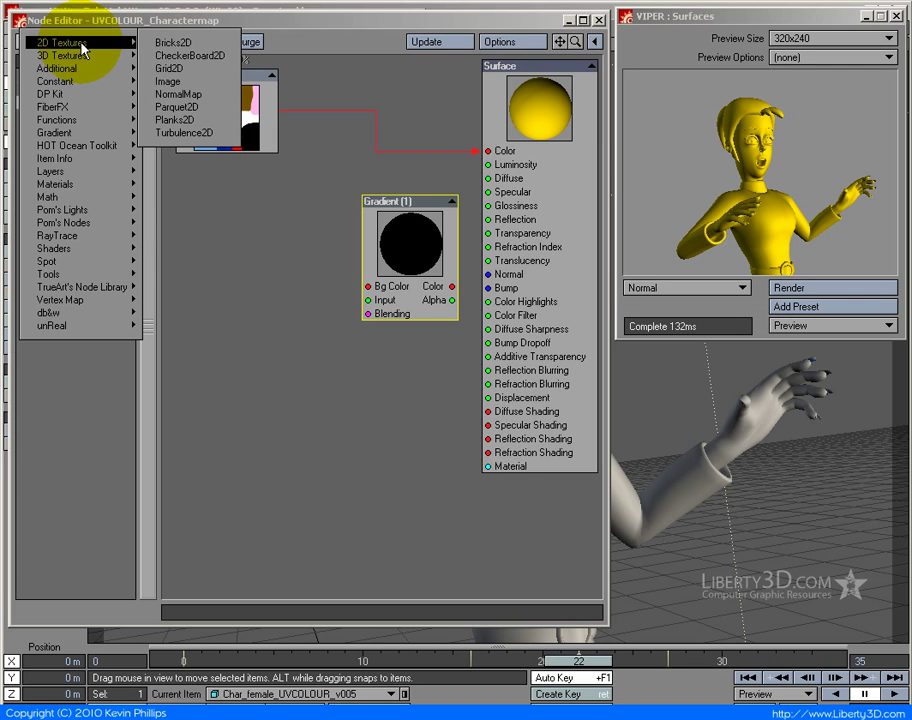
click(368, 41)
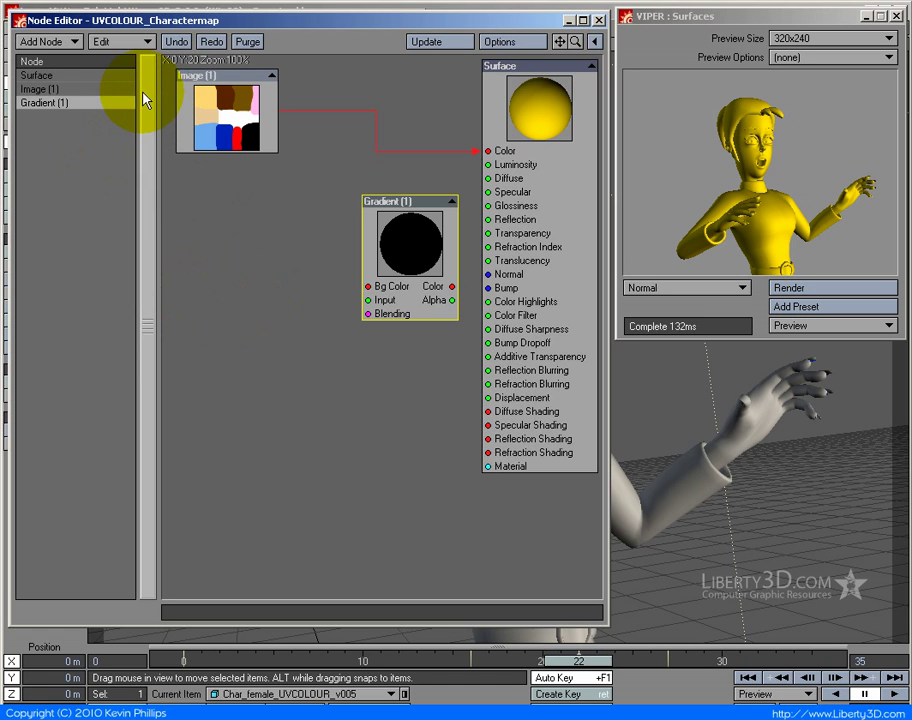
click(77, 41)
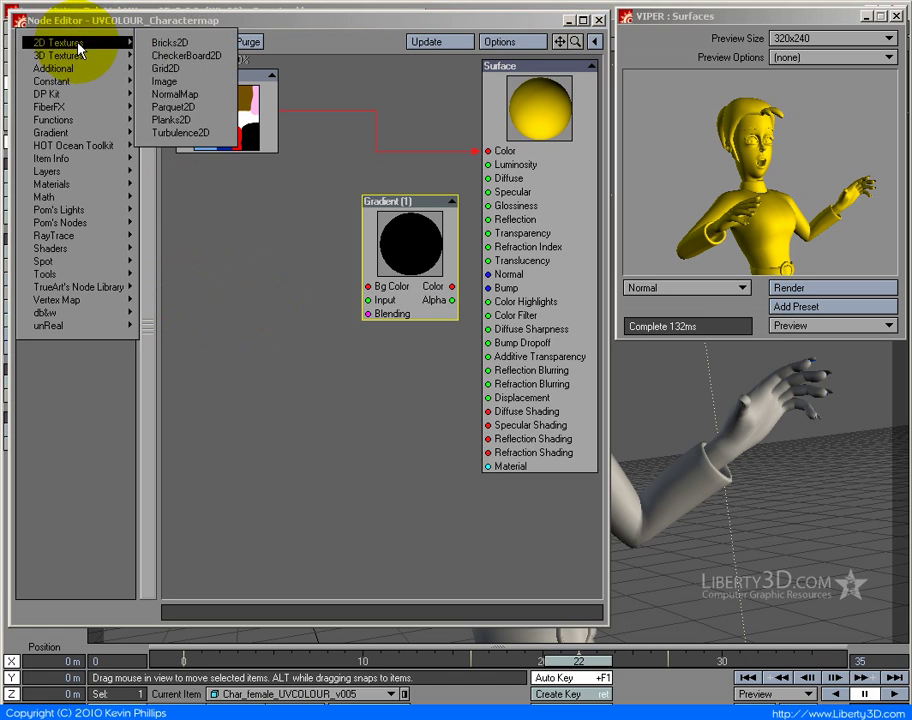
mouse_move(95, 176)
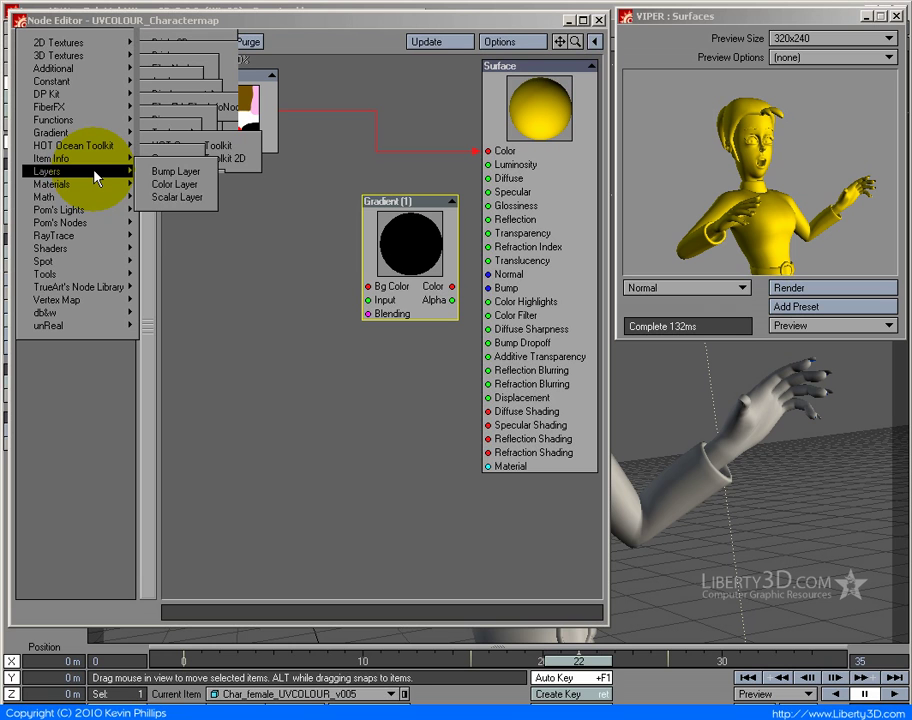
click(196, 197)
drag(394, 310, 247, 237)
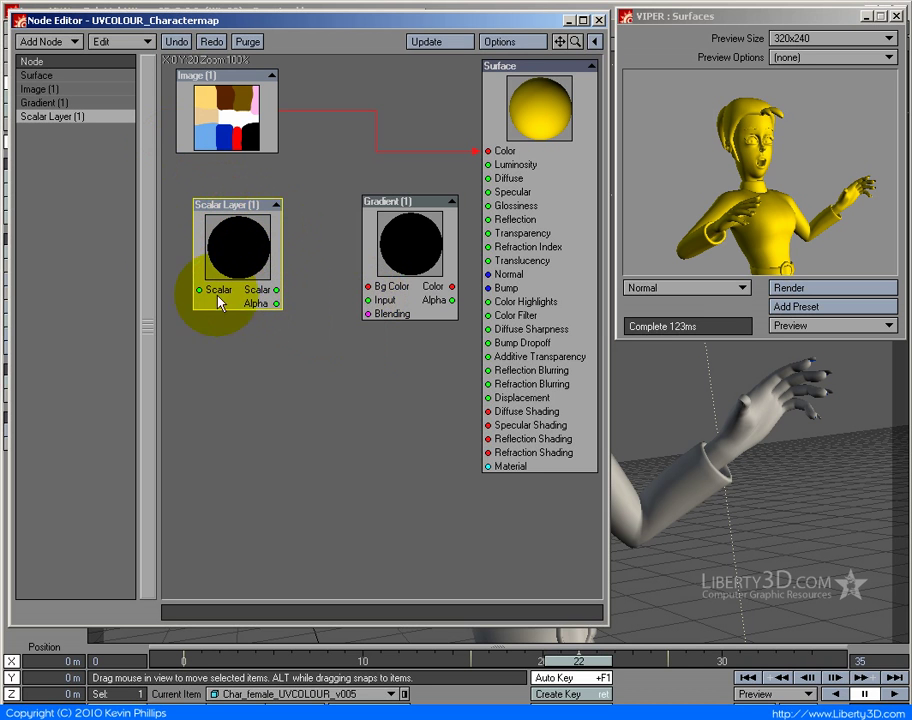
Step: Make the Scalar Layer a Gradient driven by Light Incidence from the Key light
double_click(242, 245)
drag(509, 150, 333, 101)
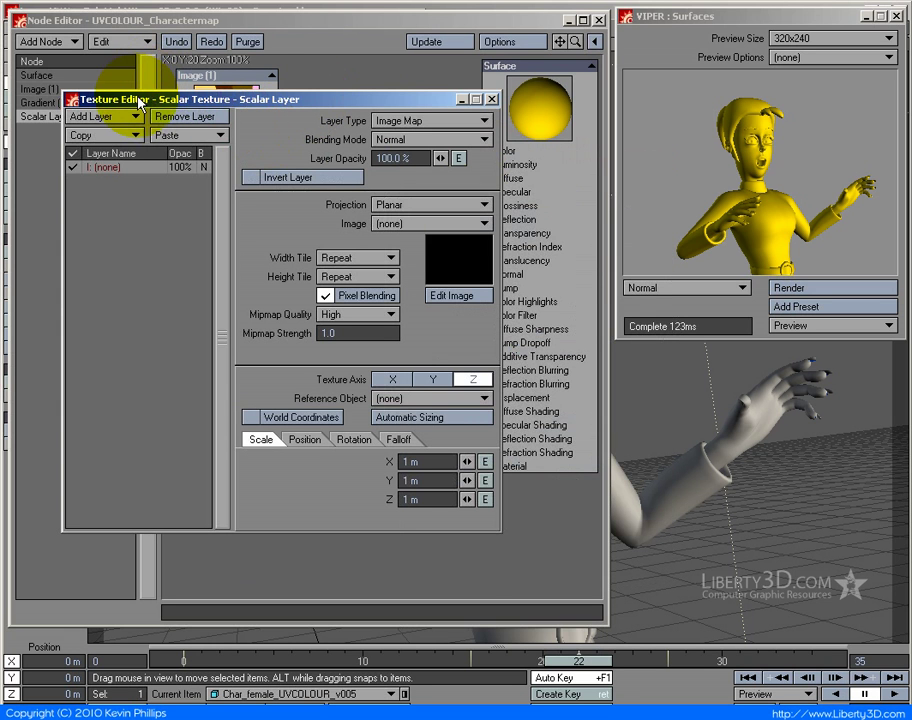
click(428, 122)
click(432, 148)
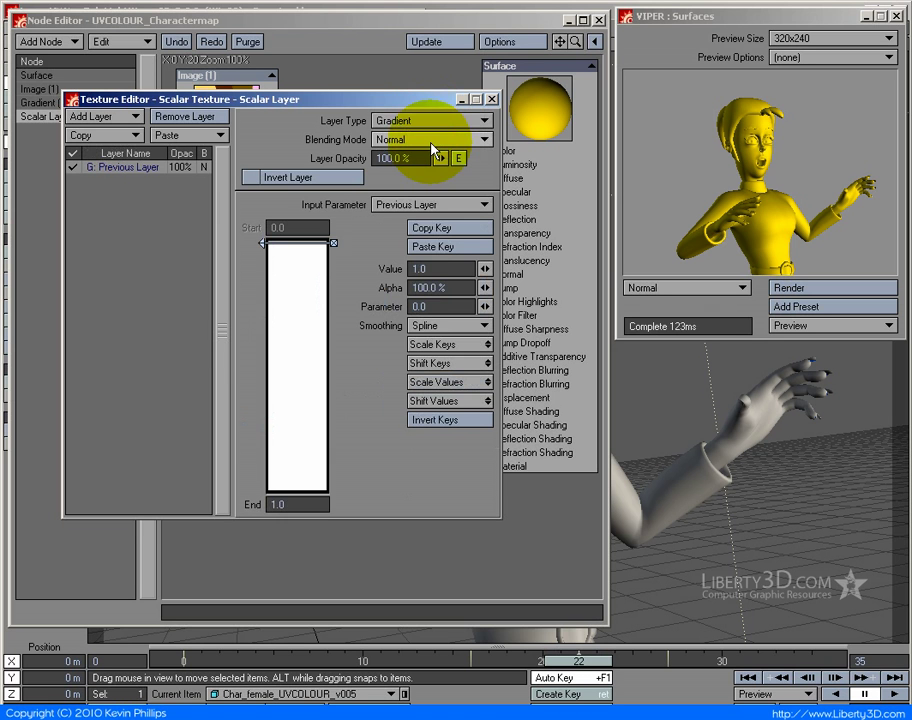
click(400, 205)
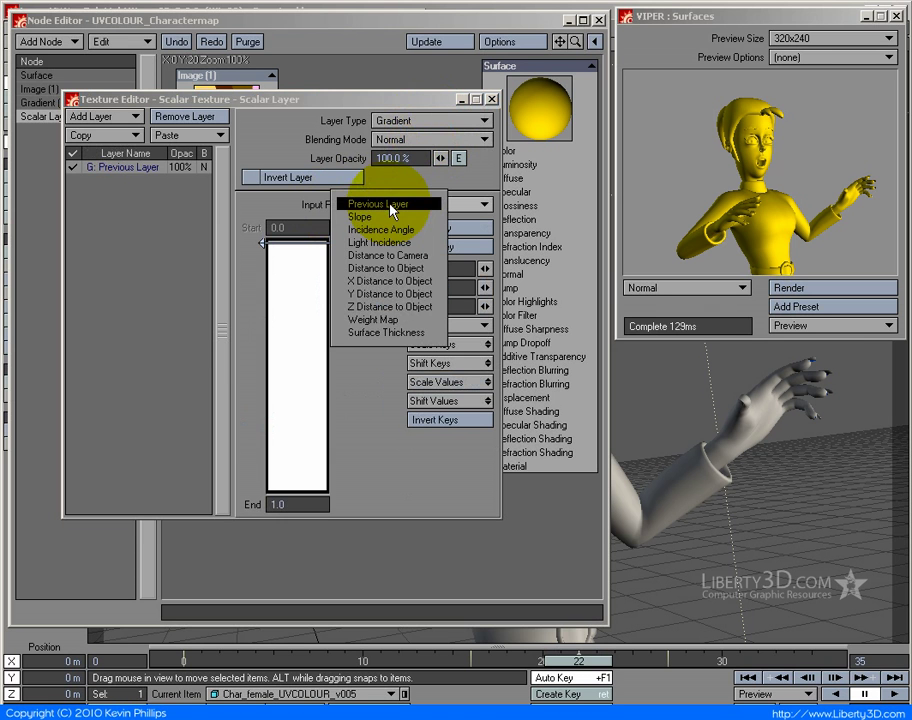
click(392, 242)
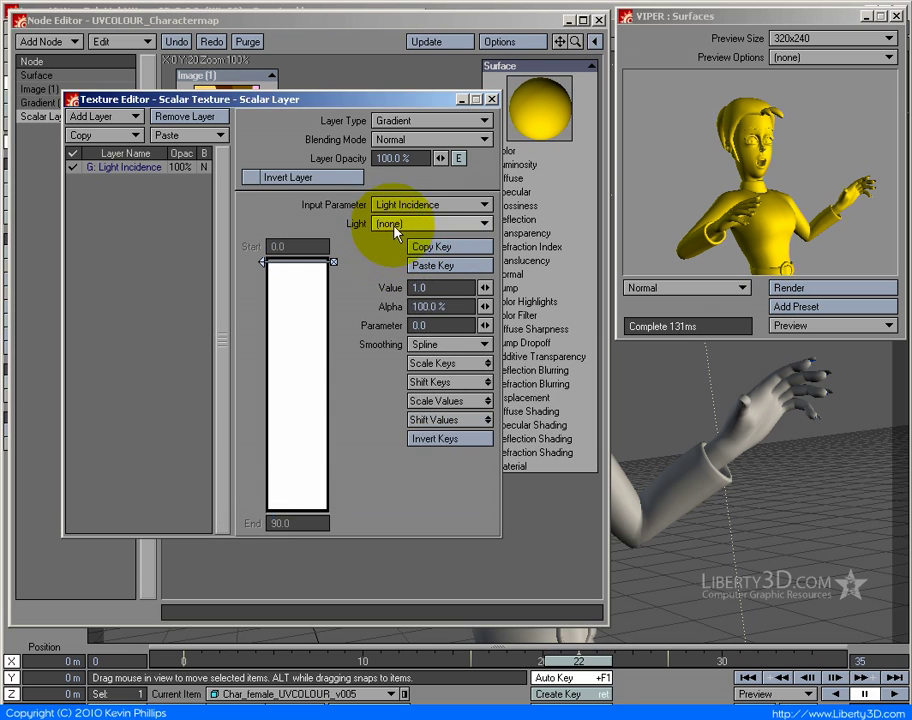
click(394, 227)
click(395, 237)
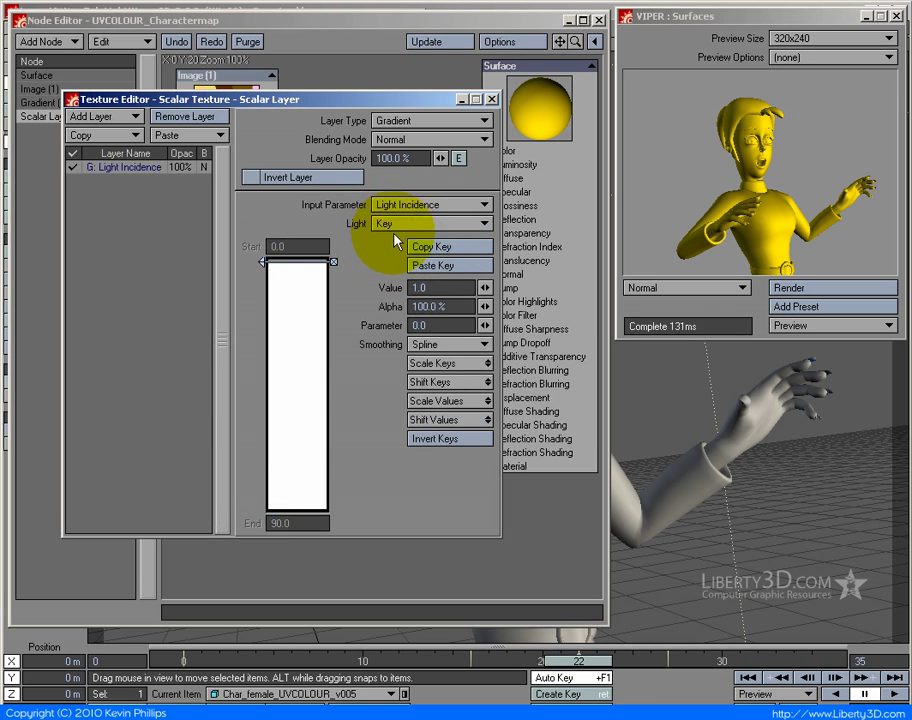
Step: Add a gradient key and set the top key's value to 0, giving a 0-to-1 ramp
drag(304, 496, 322, 528)
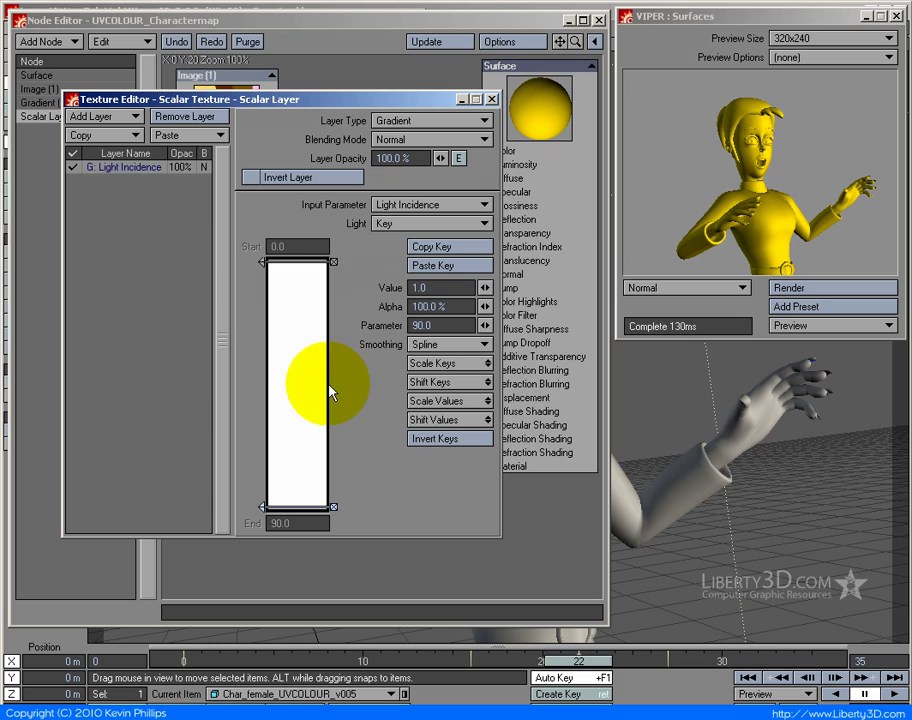
click(270, 260)
click(448, 288)
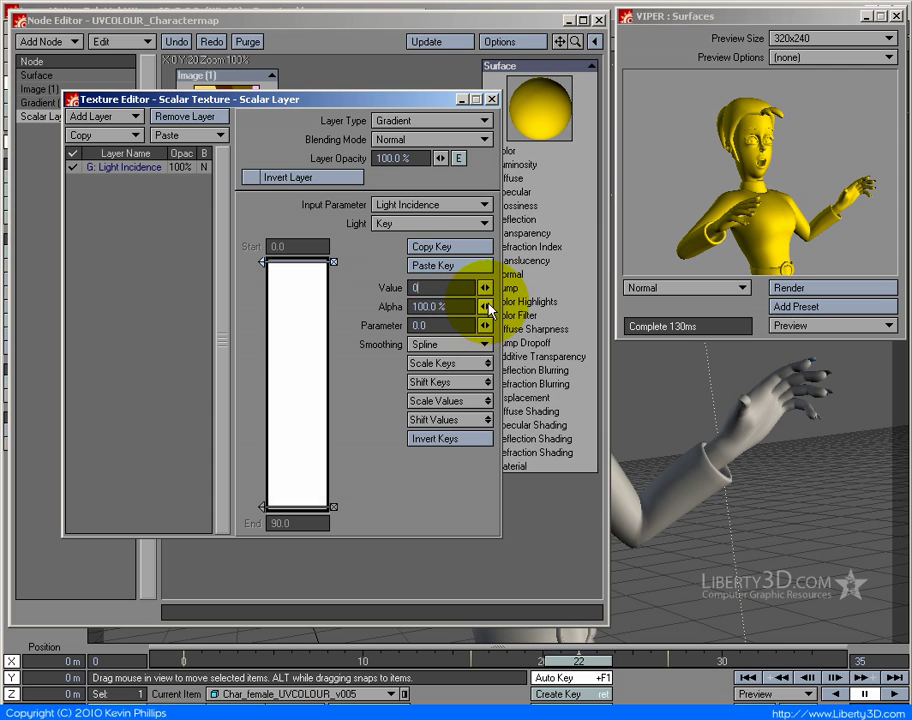
text(0)
key(Tab)
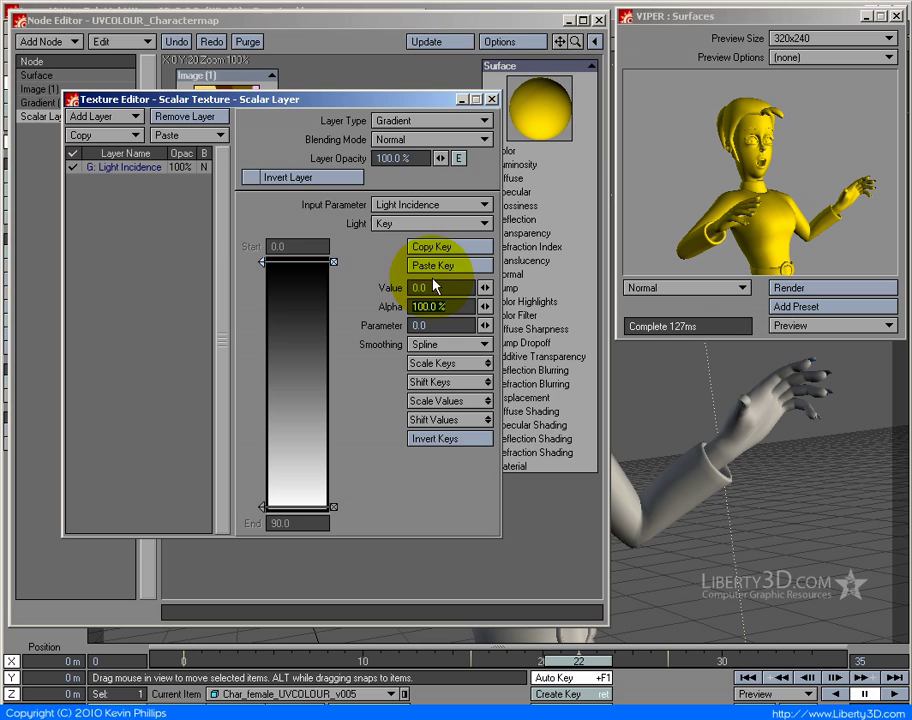
click(491, 99)
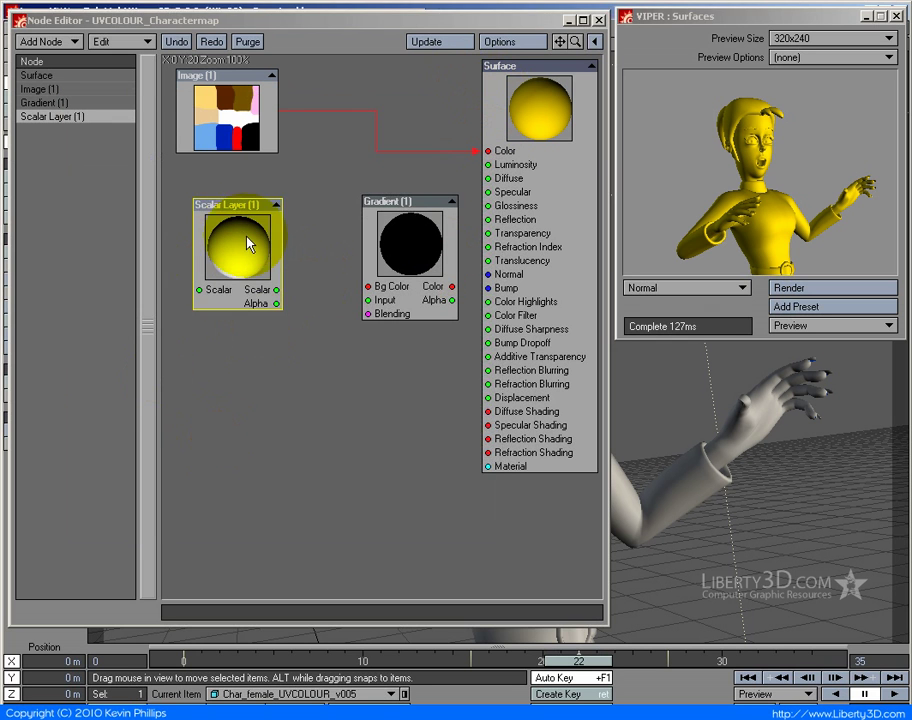
Step: Reposition the Scalar Layer node and wire its Scalar output into the Gradient node's Input
drag(250, 244, 480, 171)
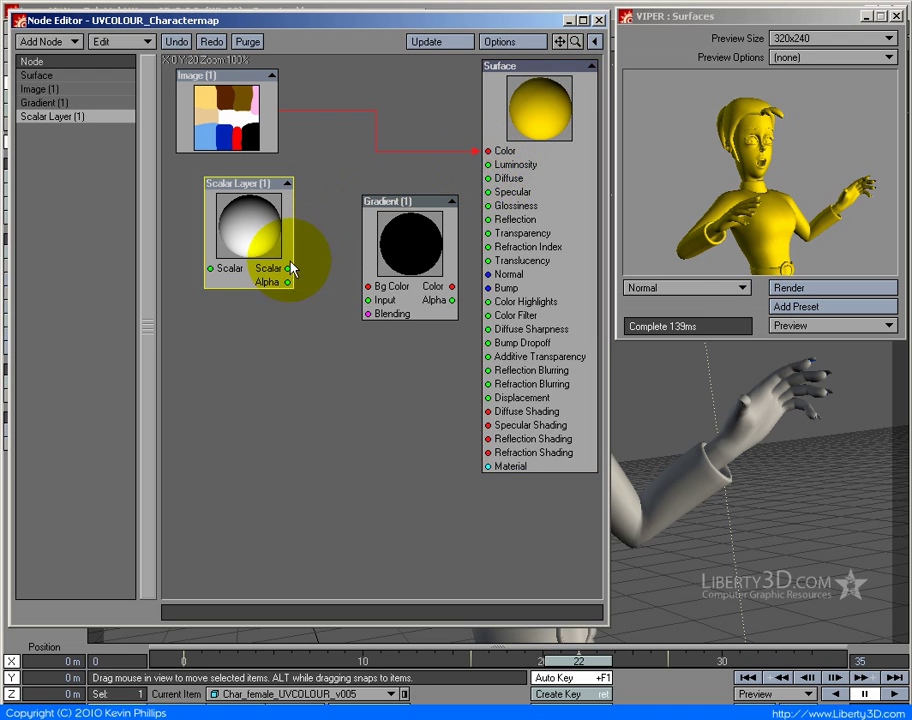
drag(269, 255, 250, 258)
double_click(250, 258)
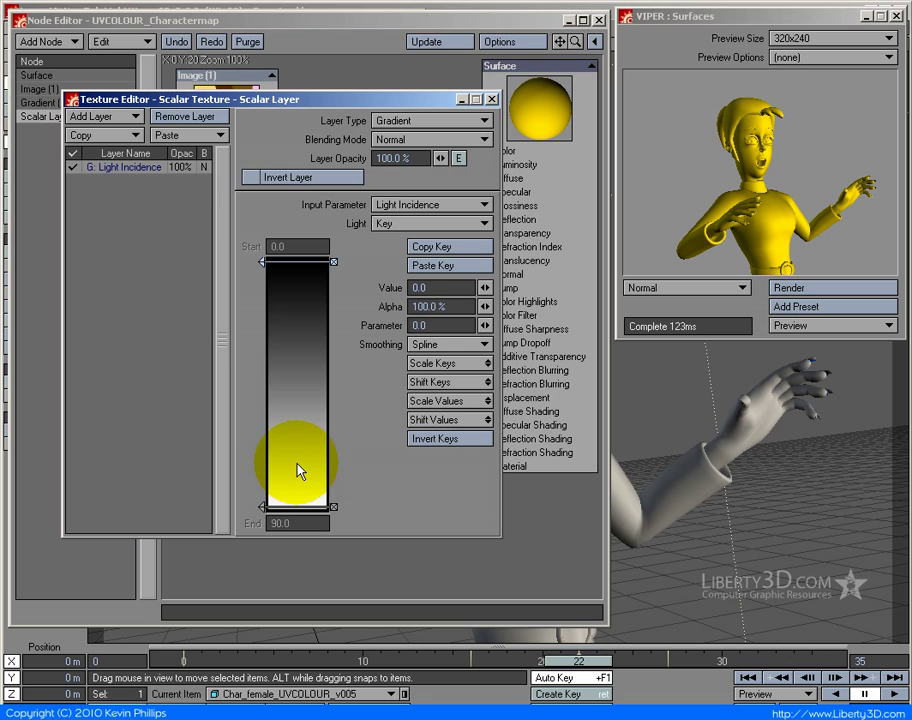
click(494, 100)
click(256, 229)
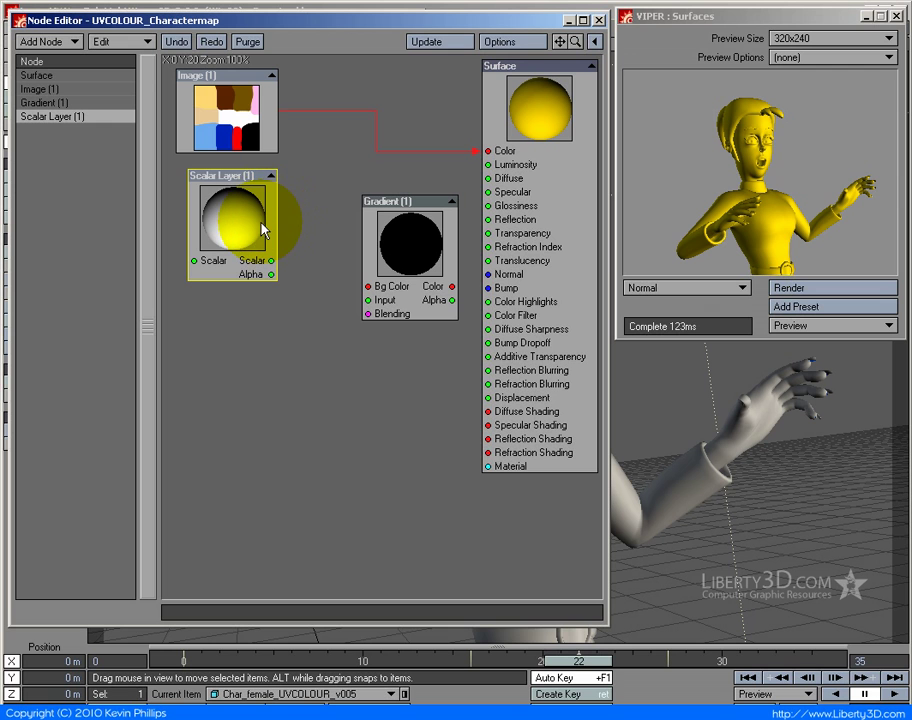
drag(263, 230, 253, 231)
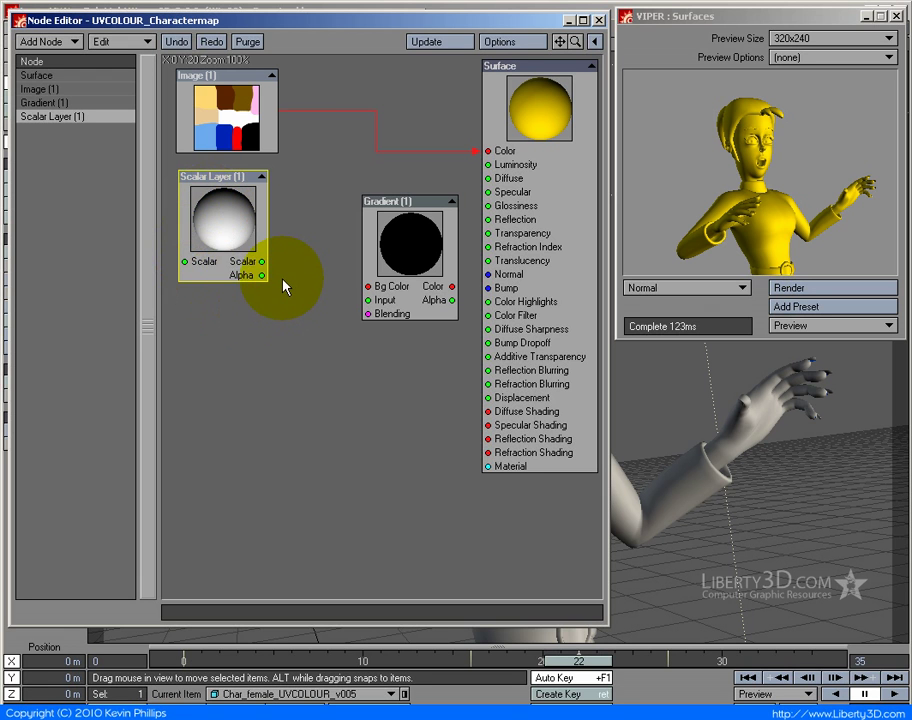
click(260, 262)
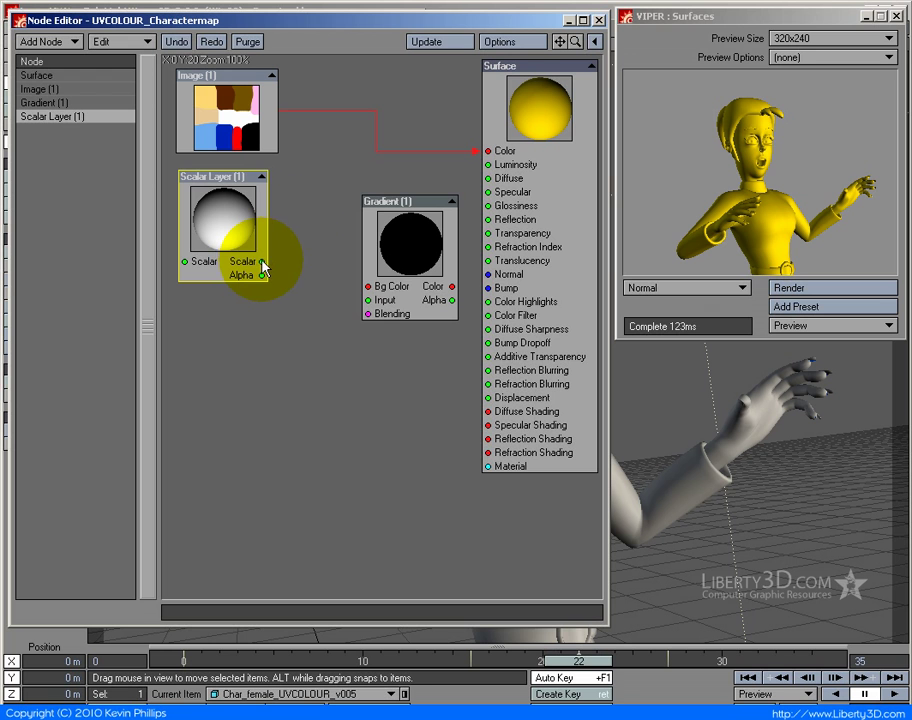
drag(260, 263, 353, 315)
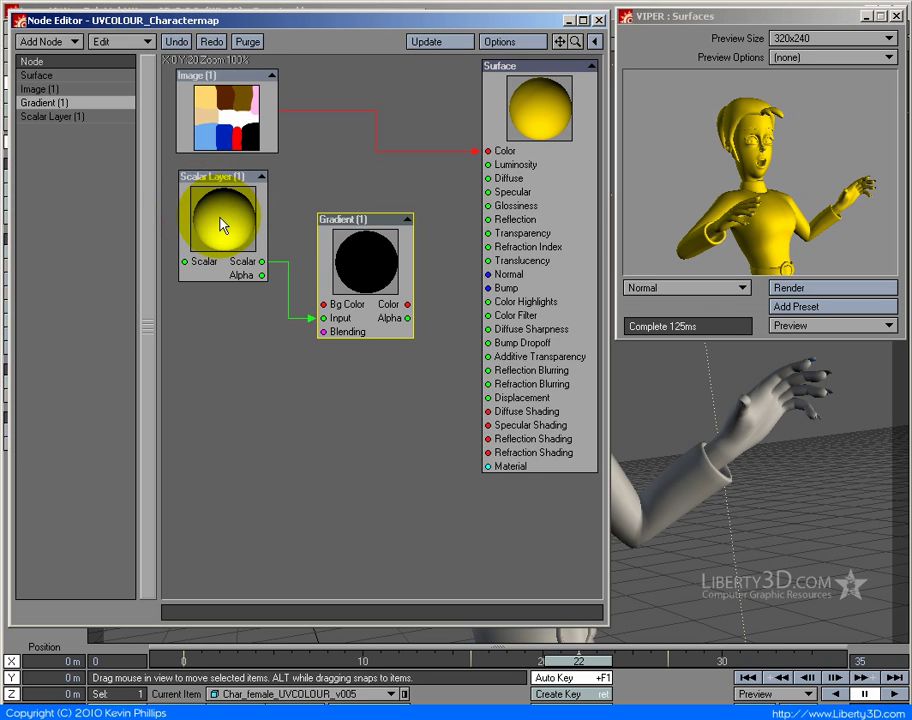
Step: Add a second Gradient key near 0.28 and make the first key a 70% alpha Step
double_click(368, 244)
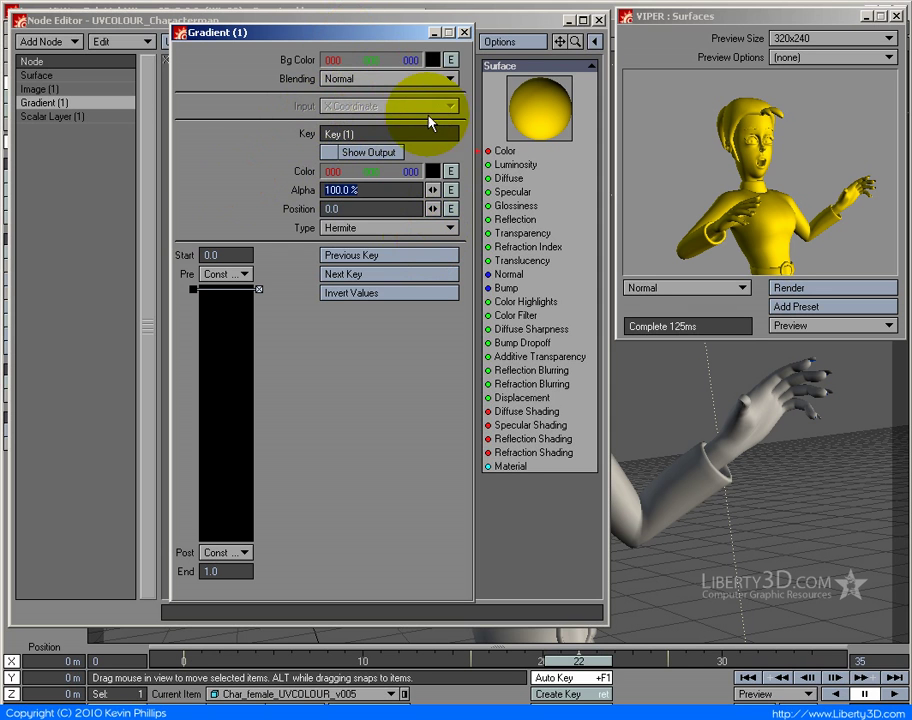
drag(356, 33, 818, 142)
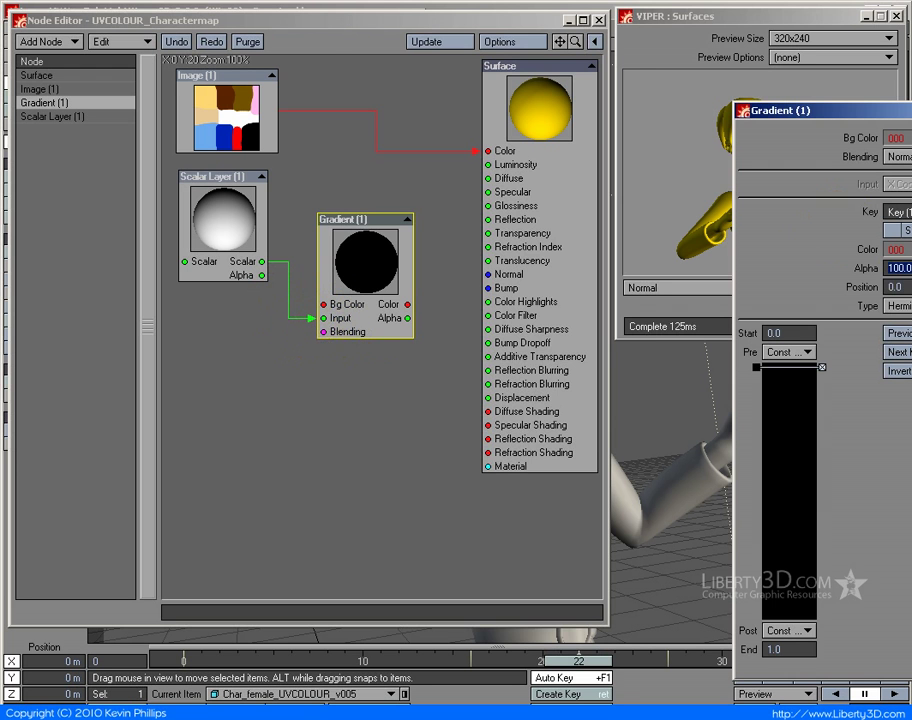
double_click(405, 318)
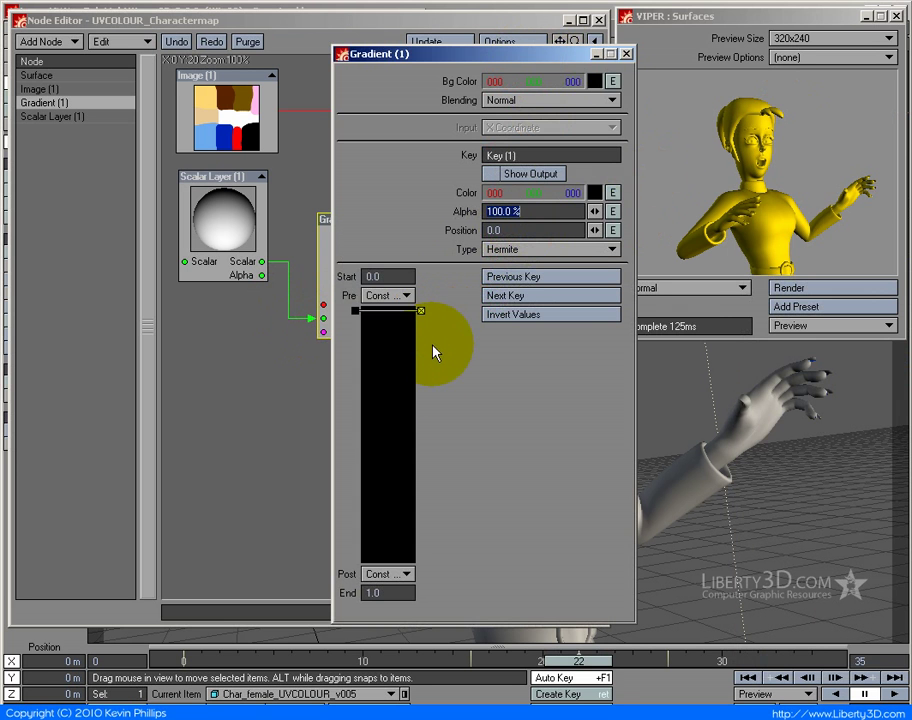
click(389, 382)
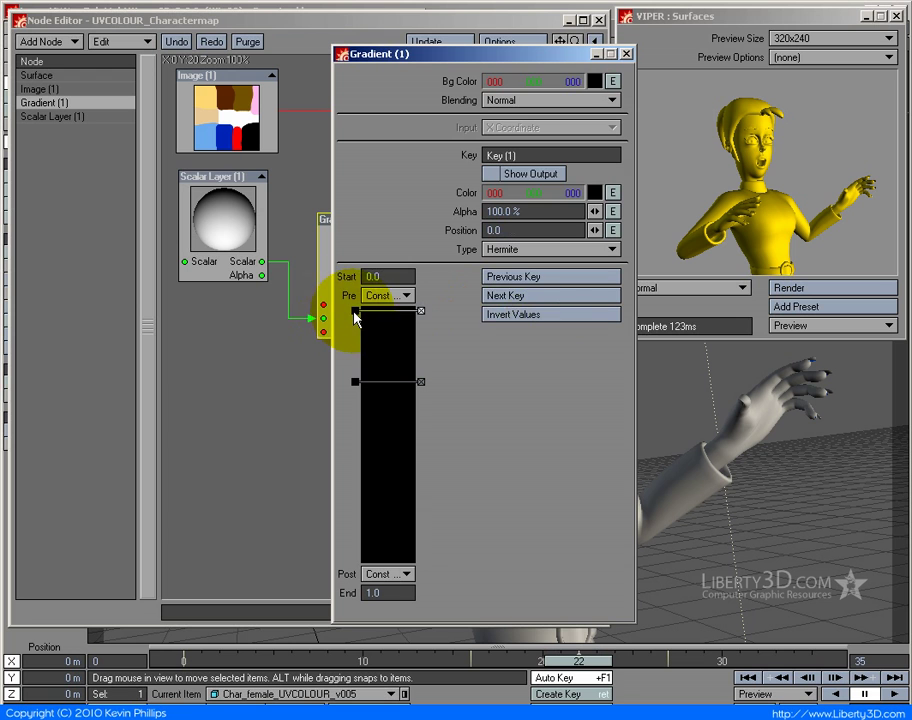
click(535, 211)
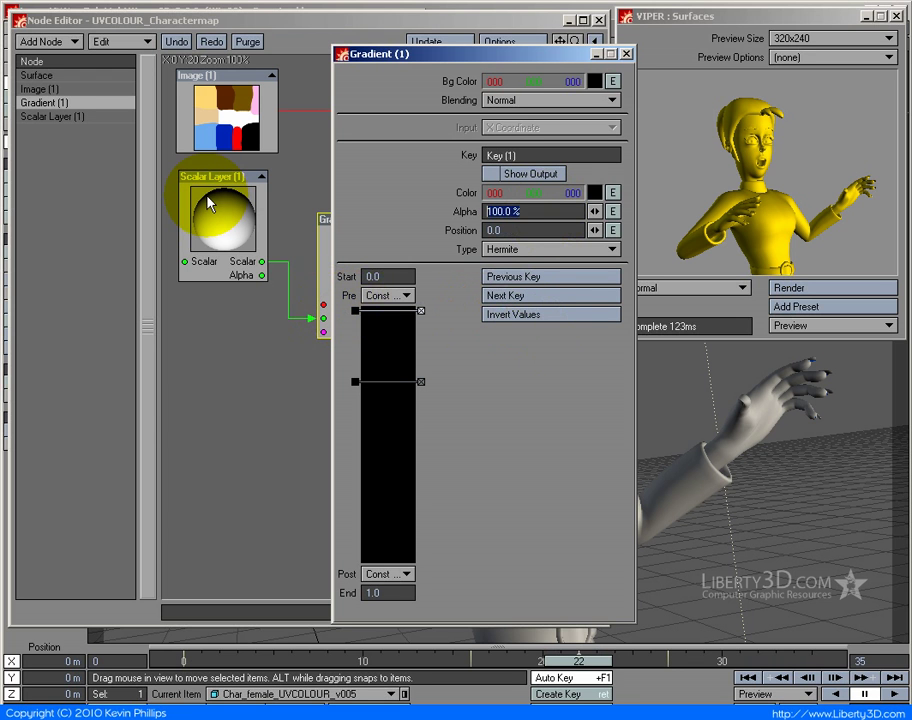
click(535, 249)
click(533, 270)
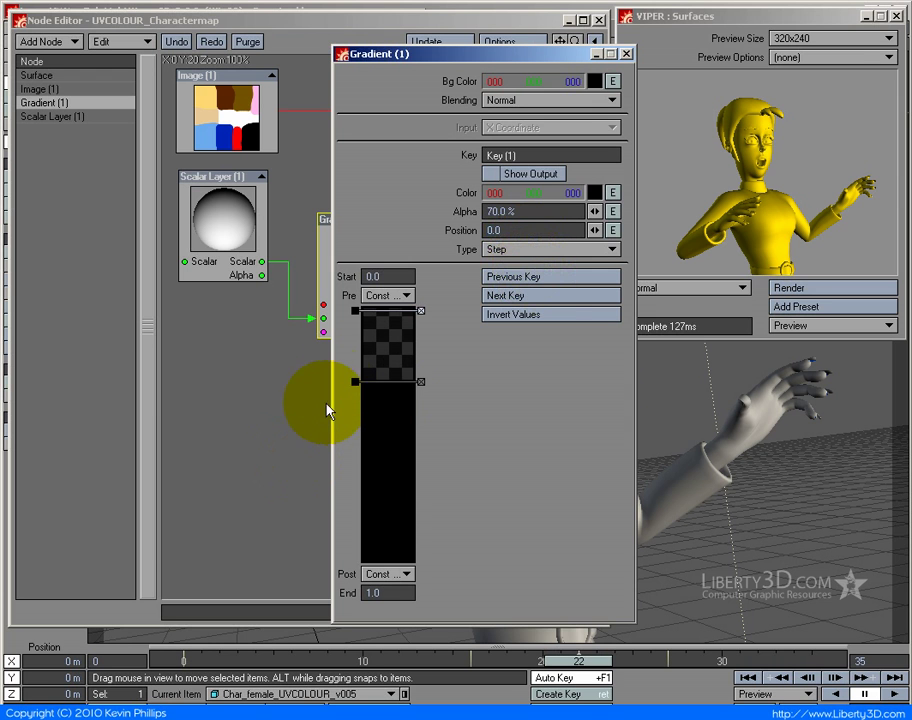
click(356, 382)
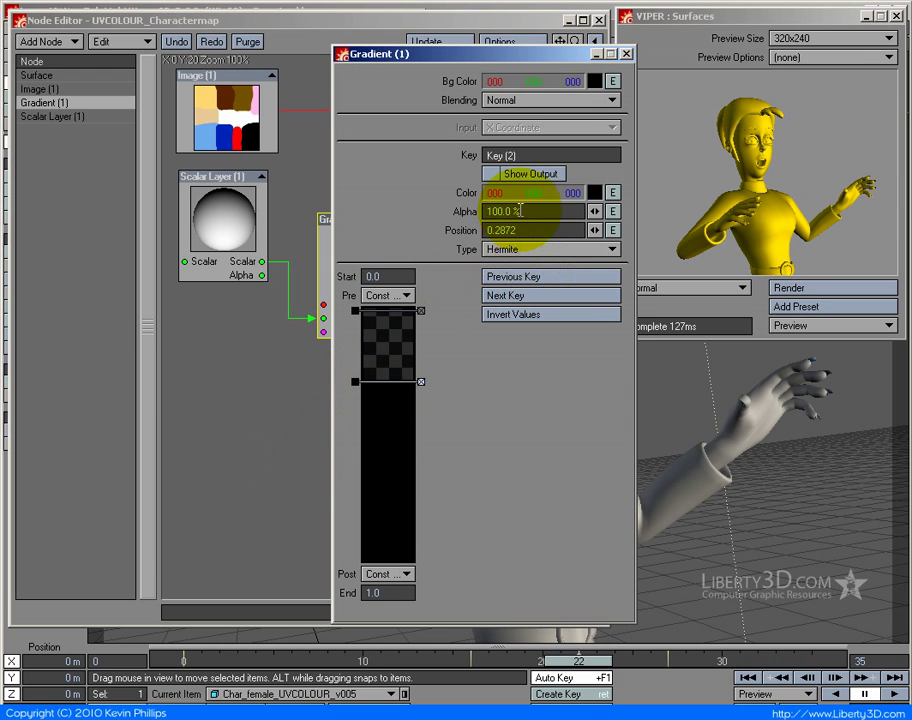
mouse_move(358, 390)
mouse_down()
mouse_move(356, 401)
mouse_move(354, 381)
mouse_up()
Step: Review the Gradient keys, then connect Gradient Alpha to the Surface node's Luminosity input
click(626, 53)
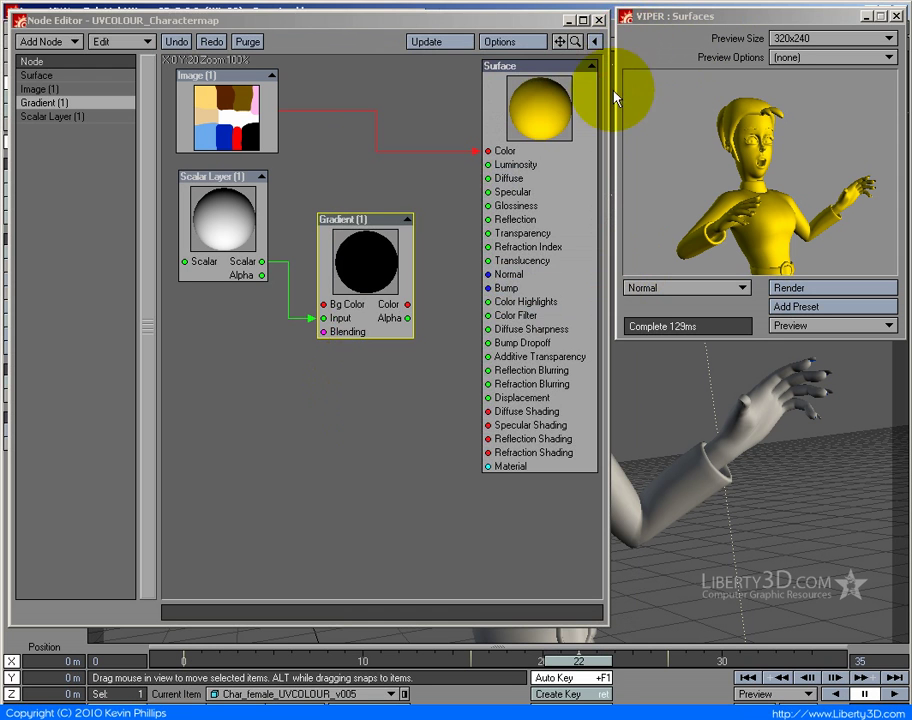
drag(401, 285, 371, 282)
double_click(351, 303)
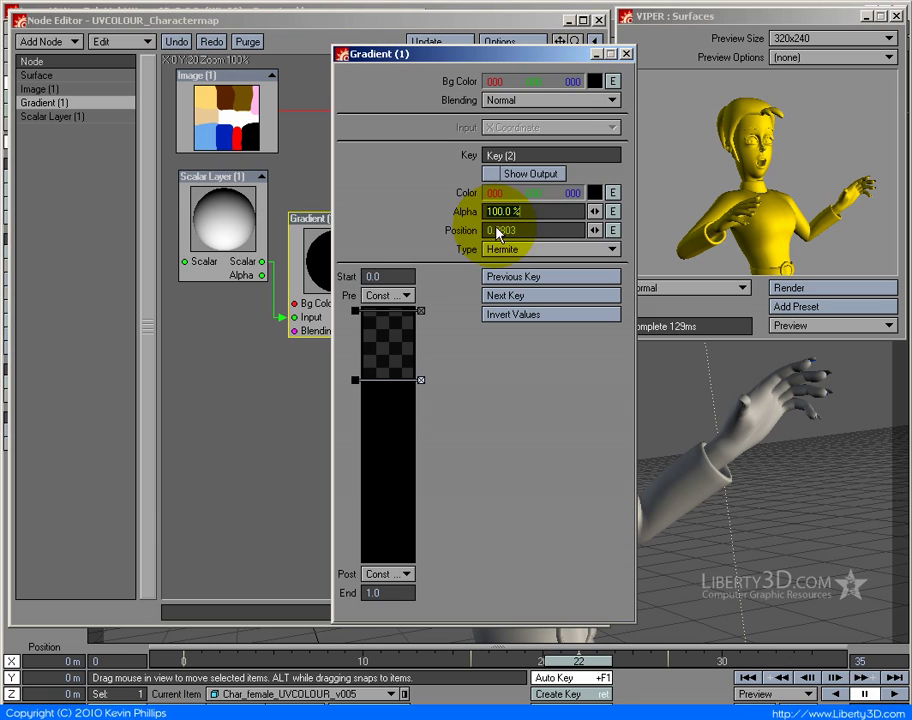
click(355, 312)
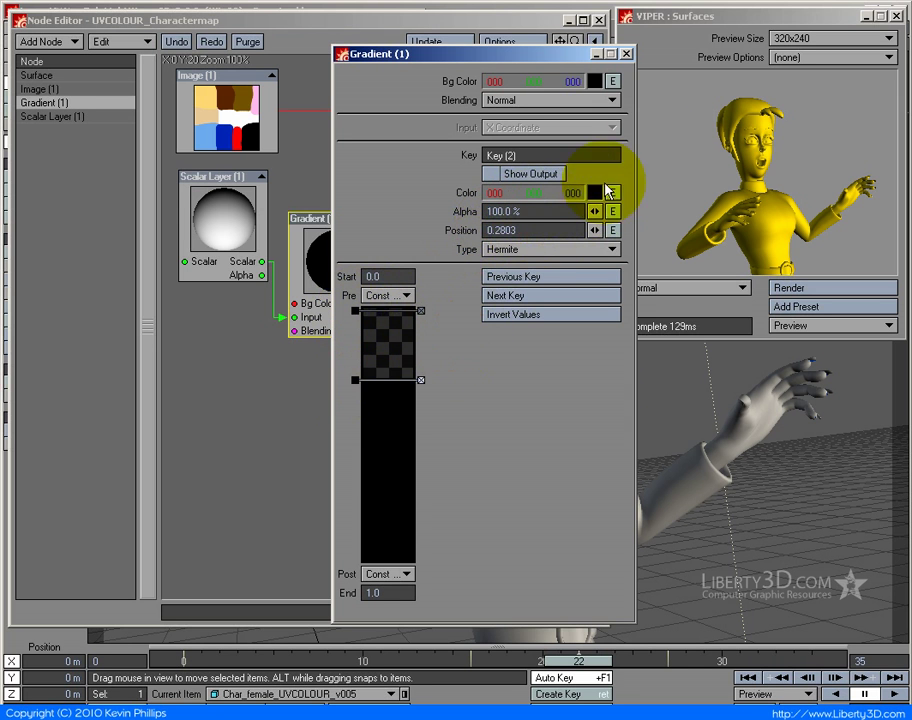
click(627, 54)
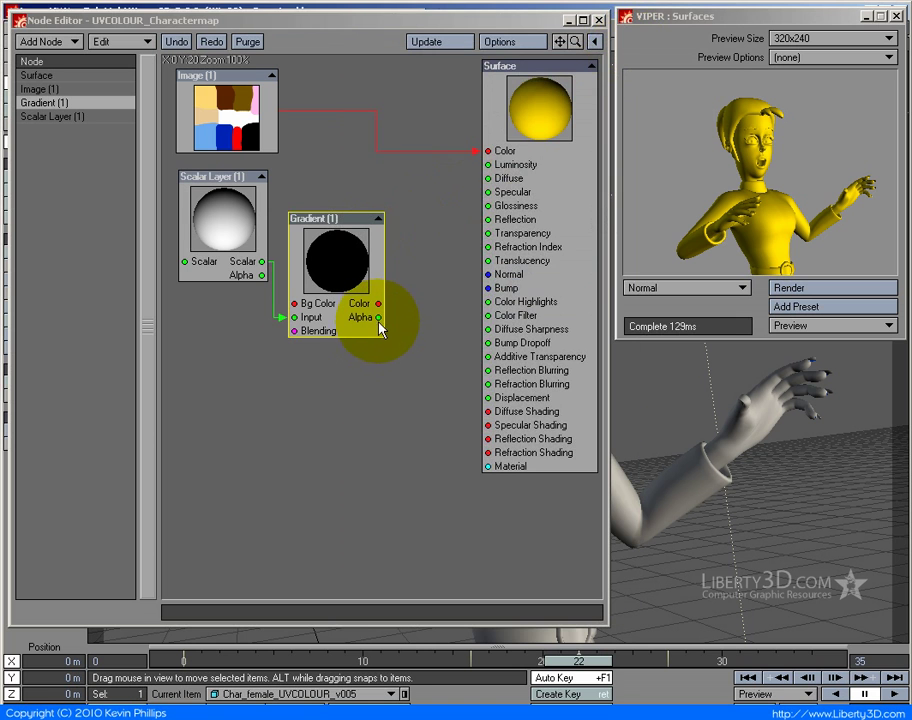
drag(380, 318, 507, 167)
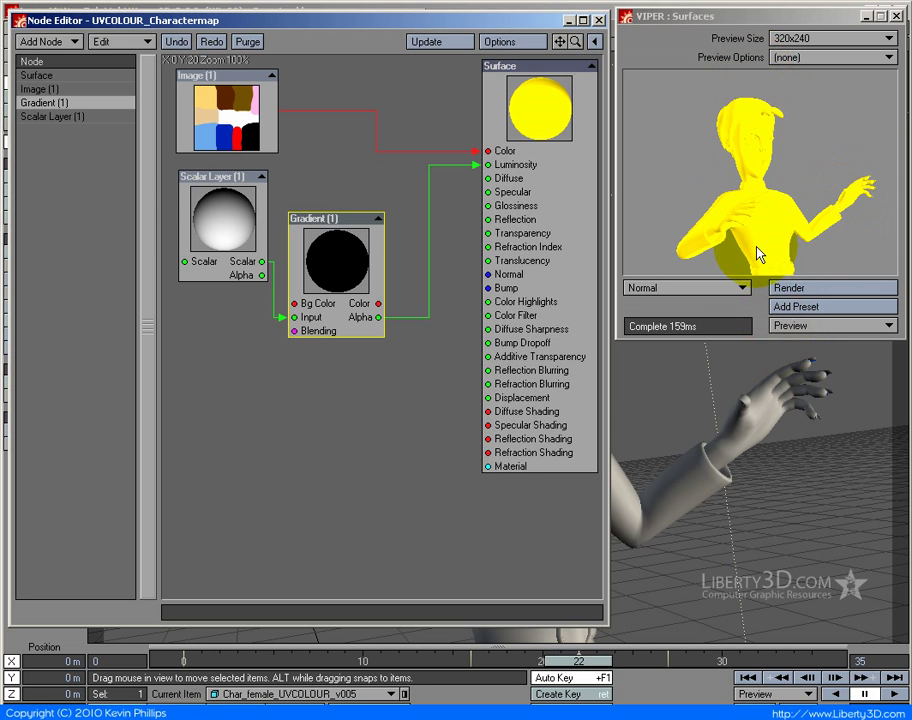
Step: Set the surface's Diffuse to 0% in the Surface Editor
click(600, 20)
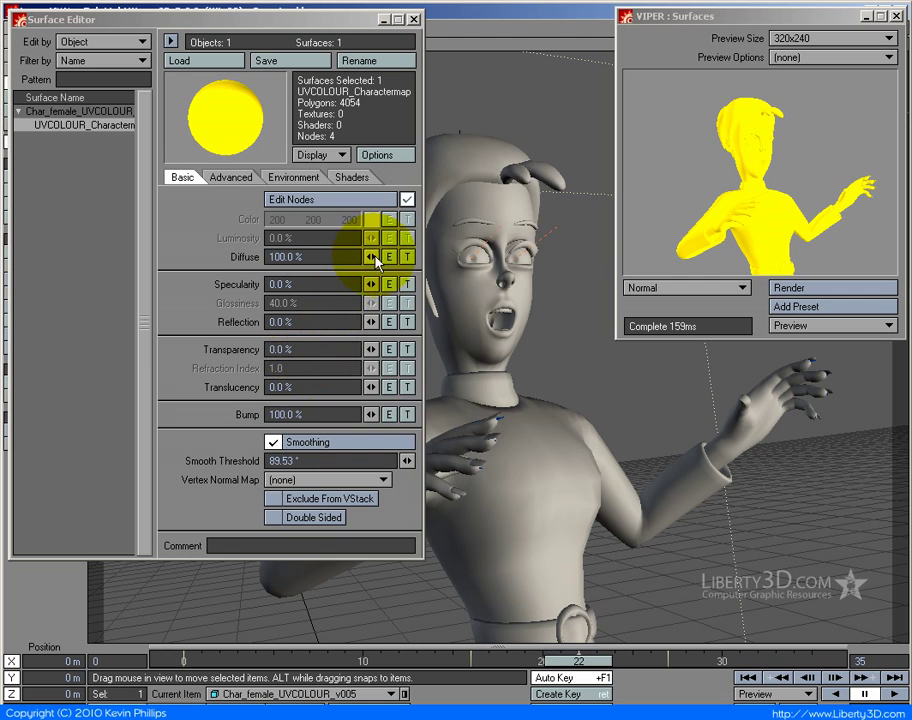
drag(372, 257, 179, 220)
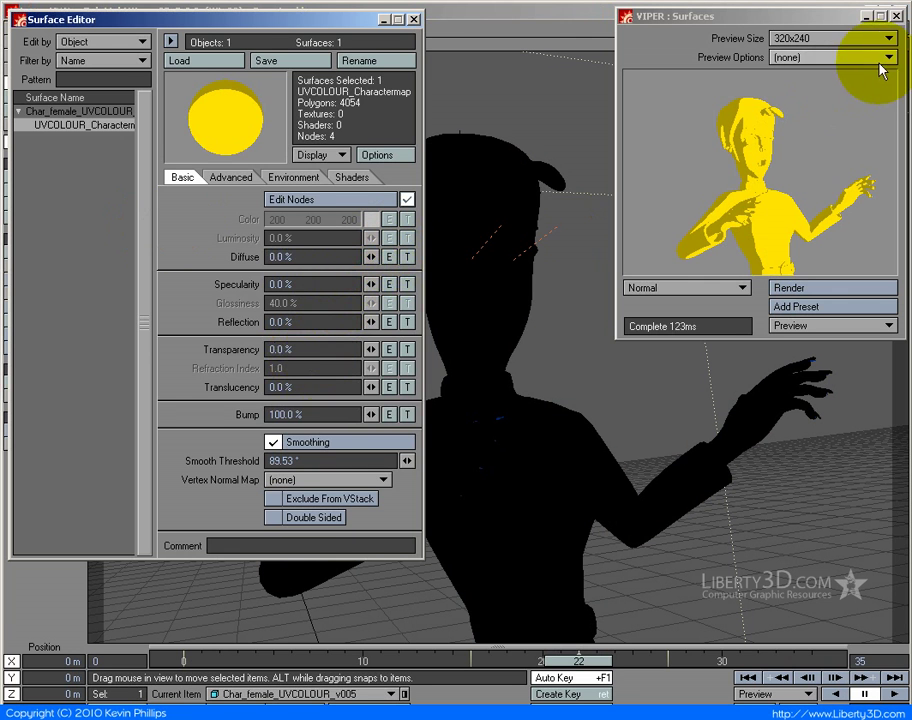
click(320, 199)
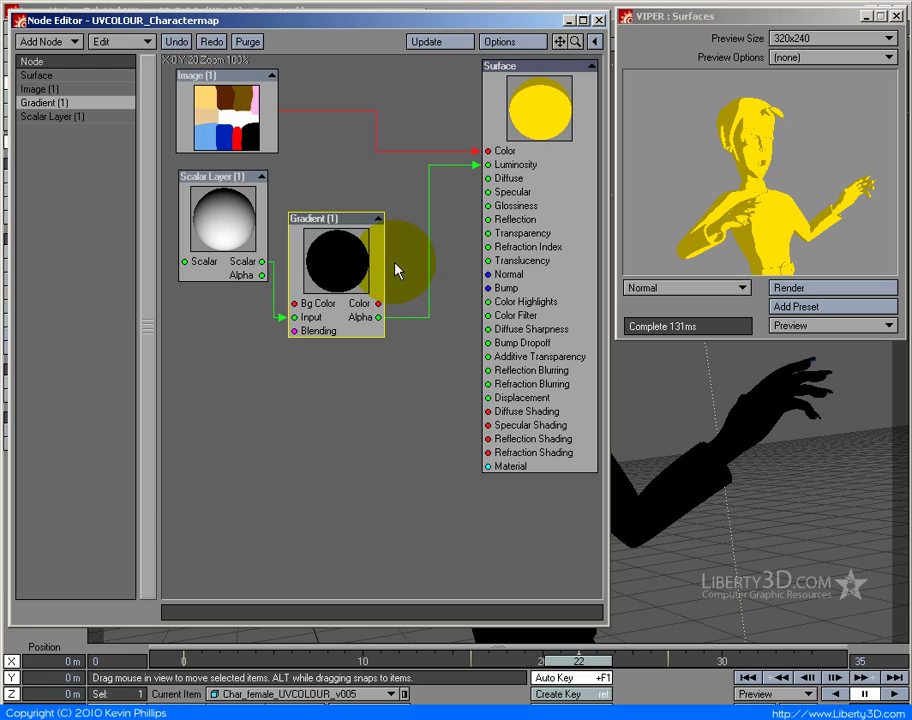
Step: Collapse the Scalar Layer and Gradient nodes and arrange them side by side
drag(395, 270, 420, 287)
drag(220, 228, 234, 327)
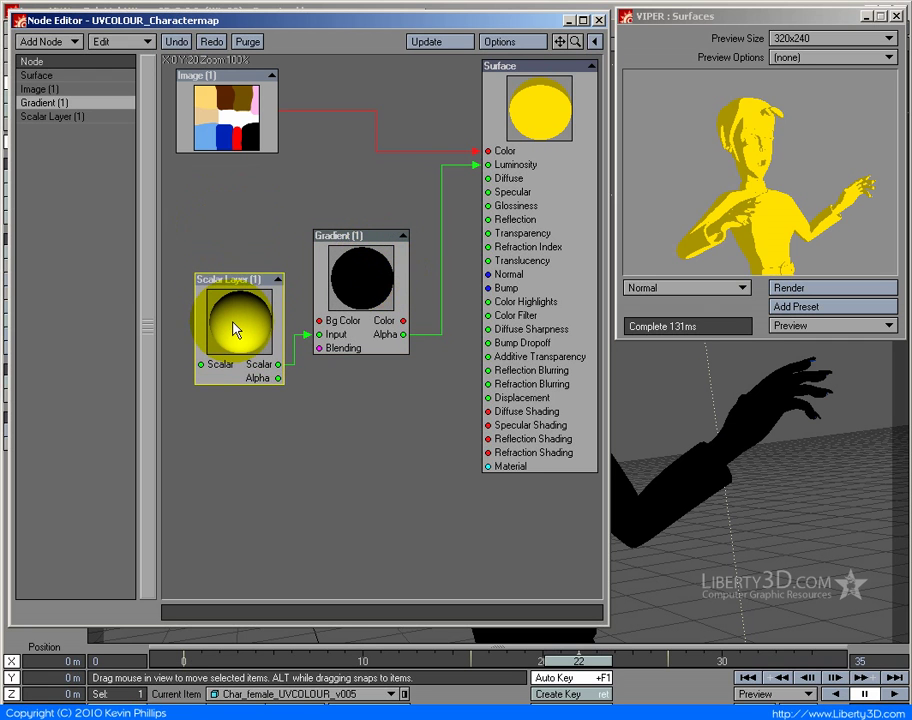
click(279, 280)
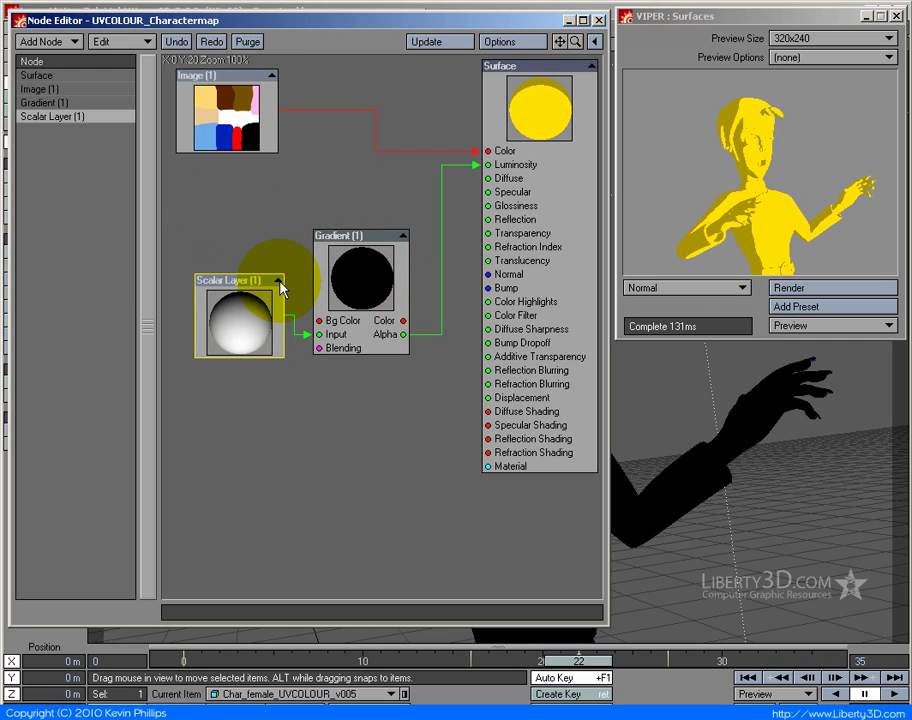
click(405, 240)
drag(262, 312, 255, 208)
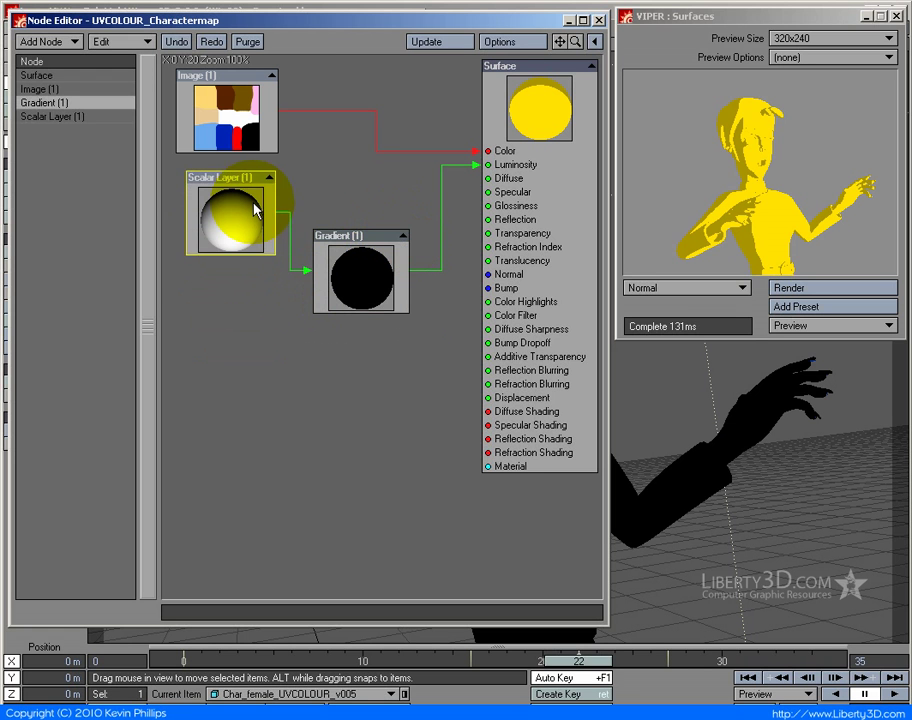
drag(405, 239, 370, 184)
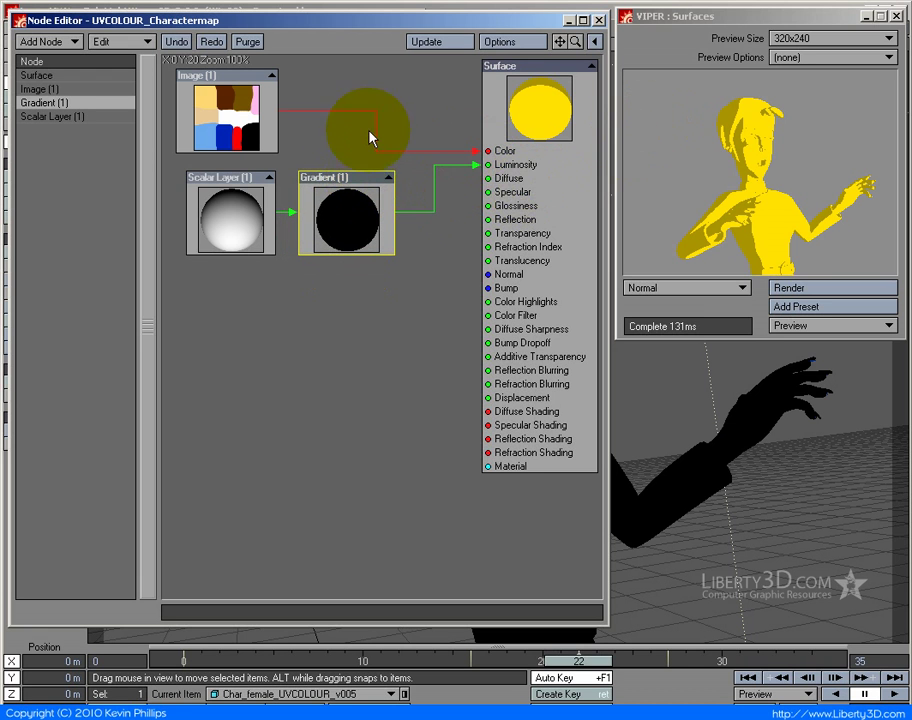
Step: Make the Gradient's second key a Step transition
double_click(338, 200)
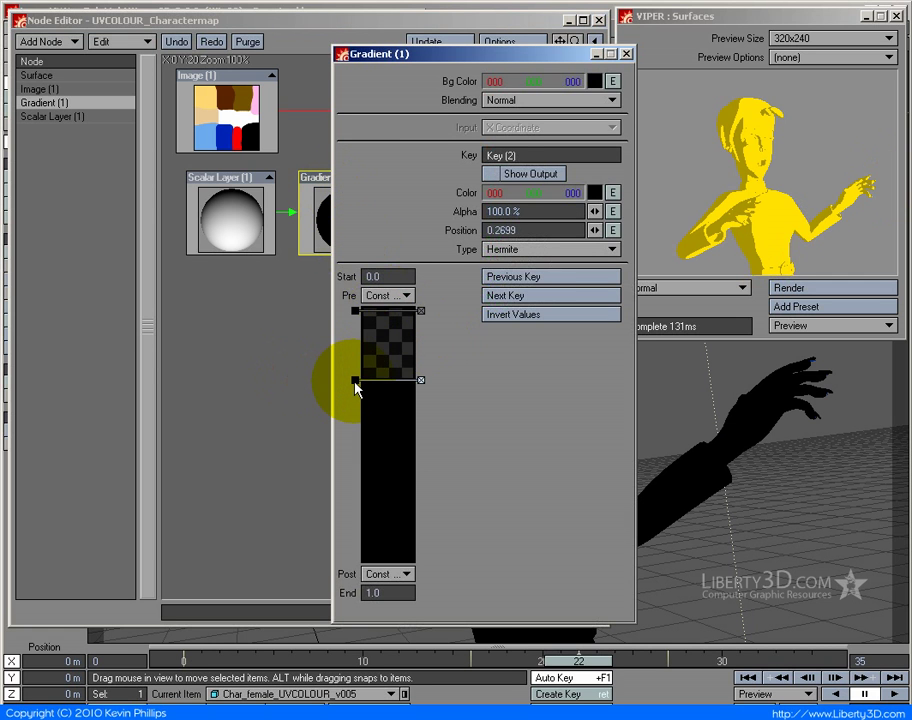
drag(357, 388, 358, 357)
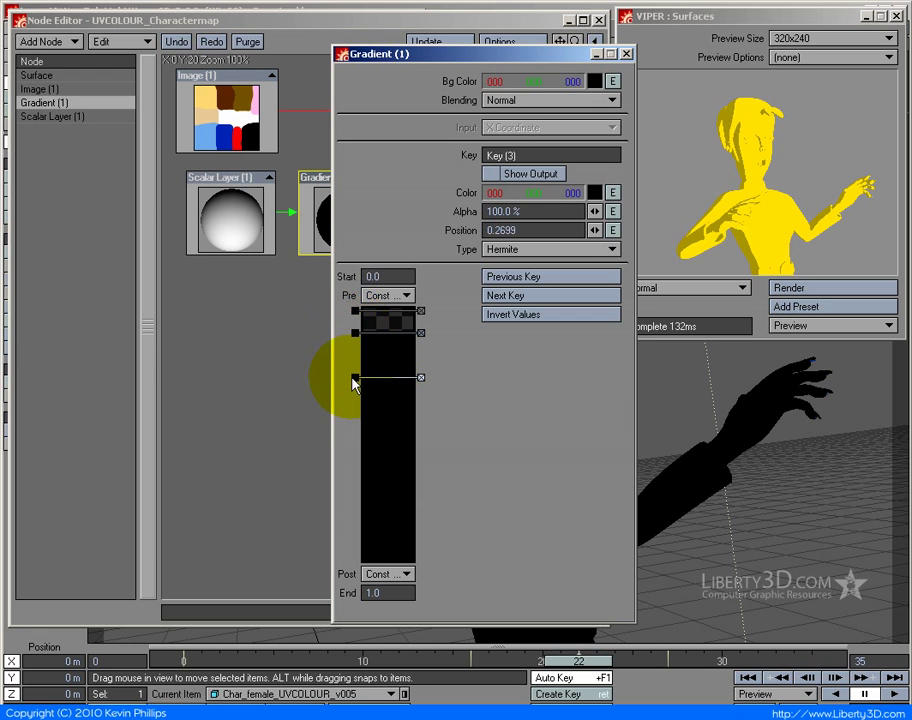
click(357, 334)
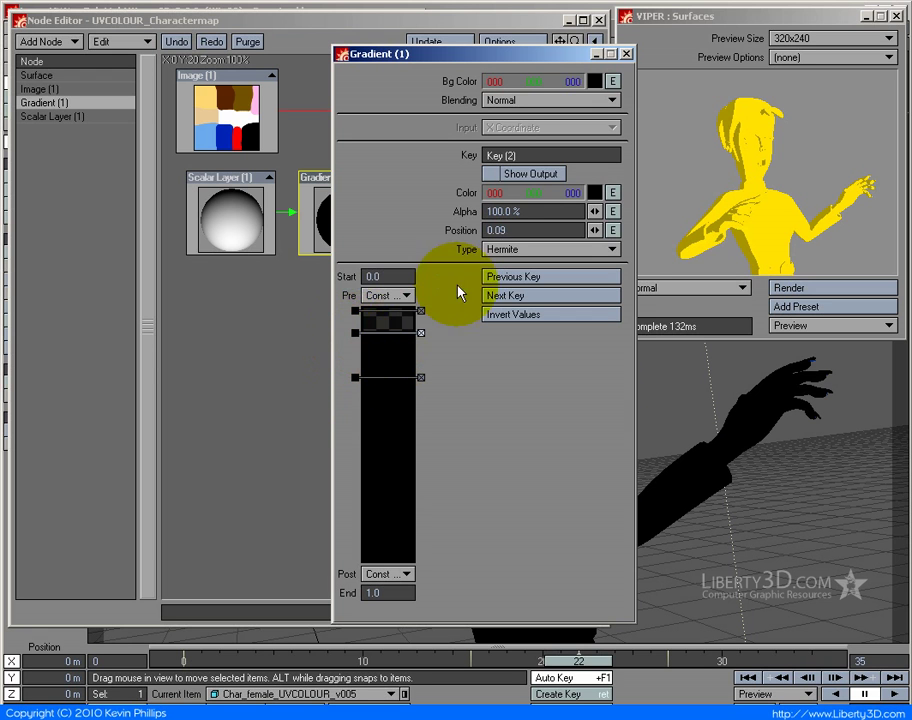
click(534, 212)
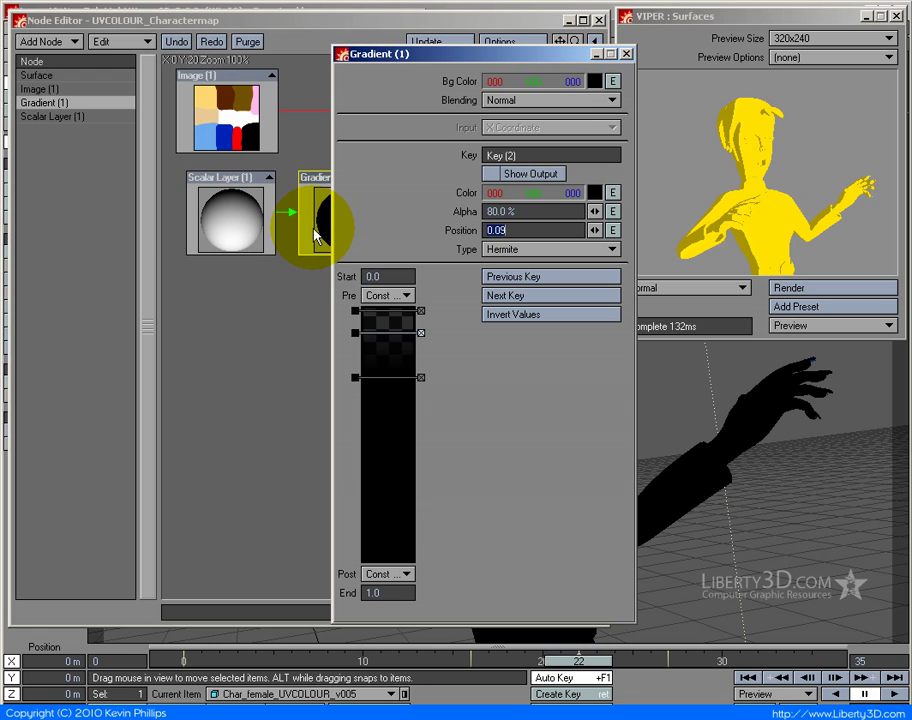
click(507, 255)
click(498, 280)
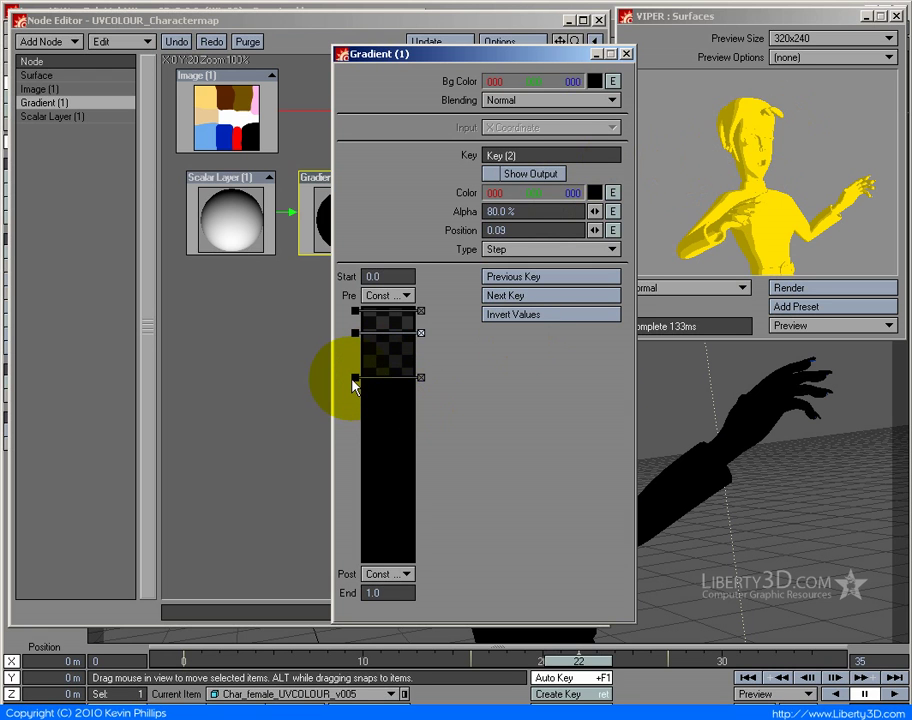
Step: Delete the third key and place the second key near 0.1 with 100% alpha
drag(357, 392, 357, 397)
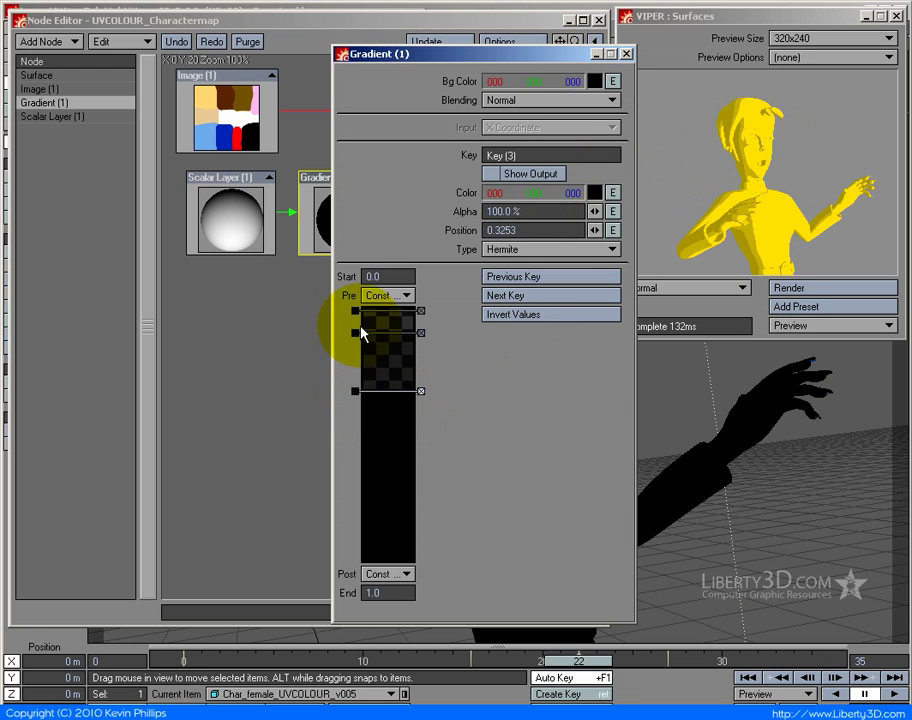
mouse_move(355, 332)
mouse_down()
mouse_move(354, 360)
mouse_move(353, 321)
mouse_up()
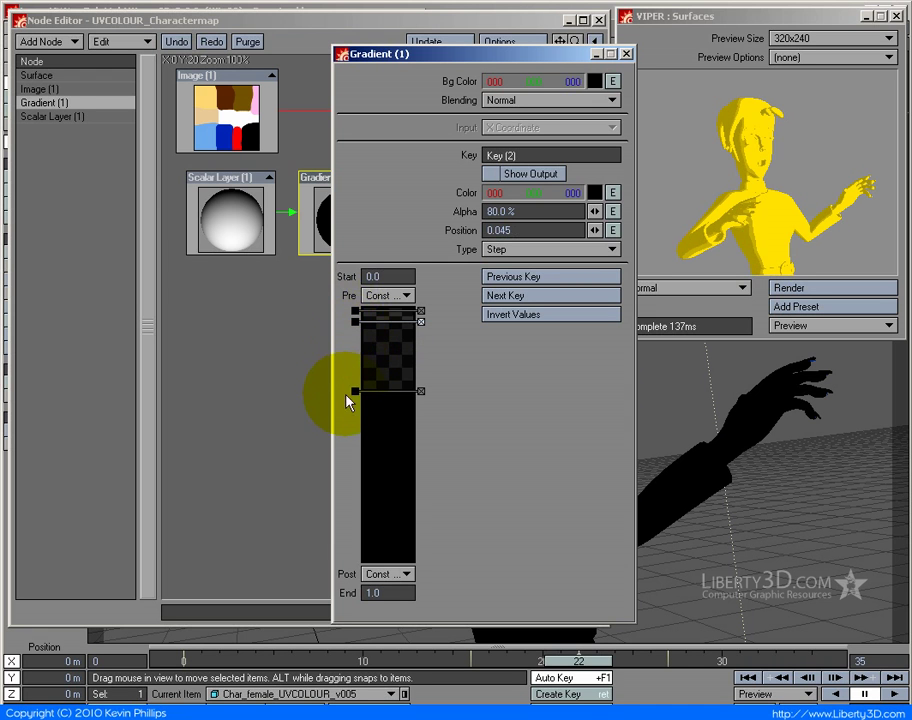
click(421, 391)
drag(356, 323, 357, 343)
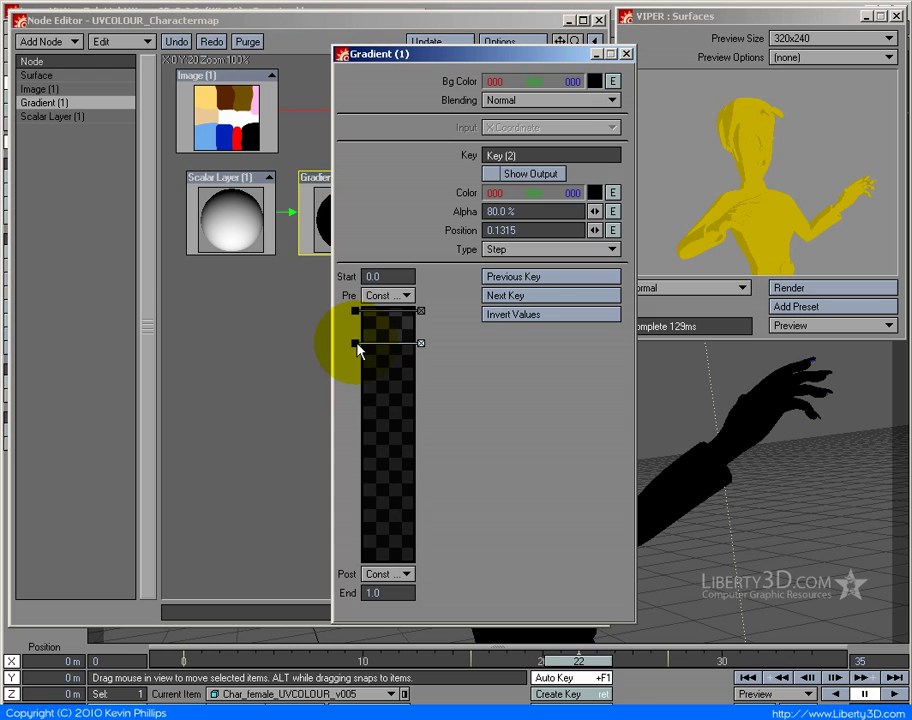
text(1)
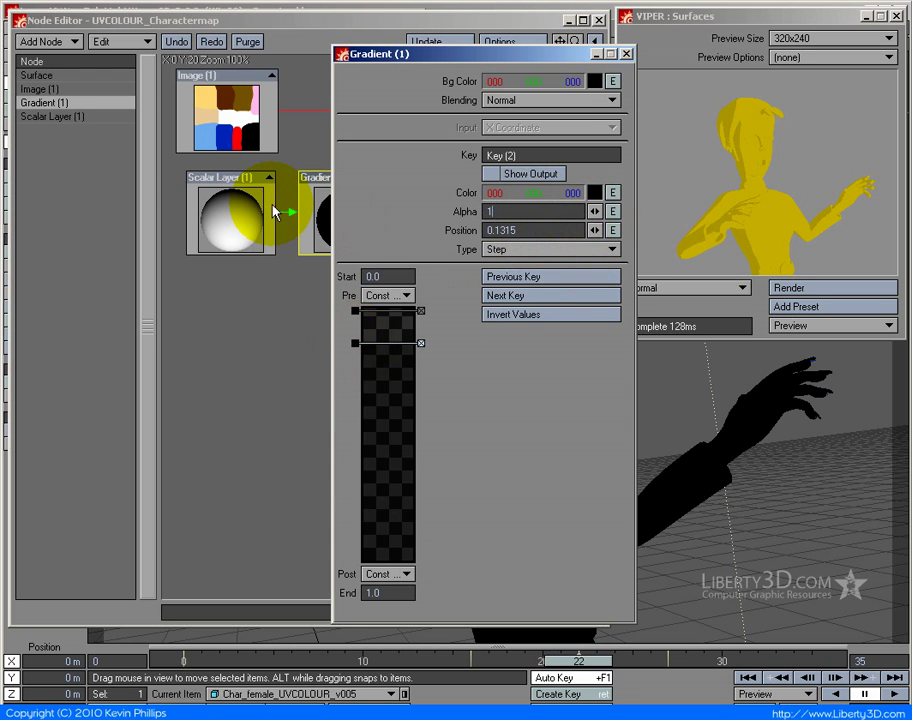
text(00)
key(Tab)
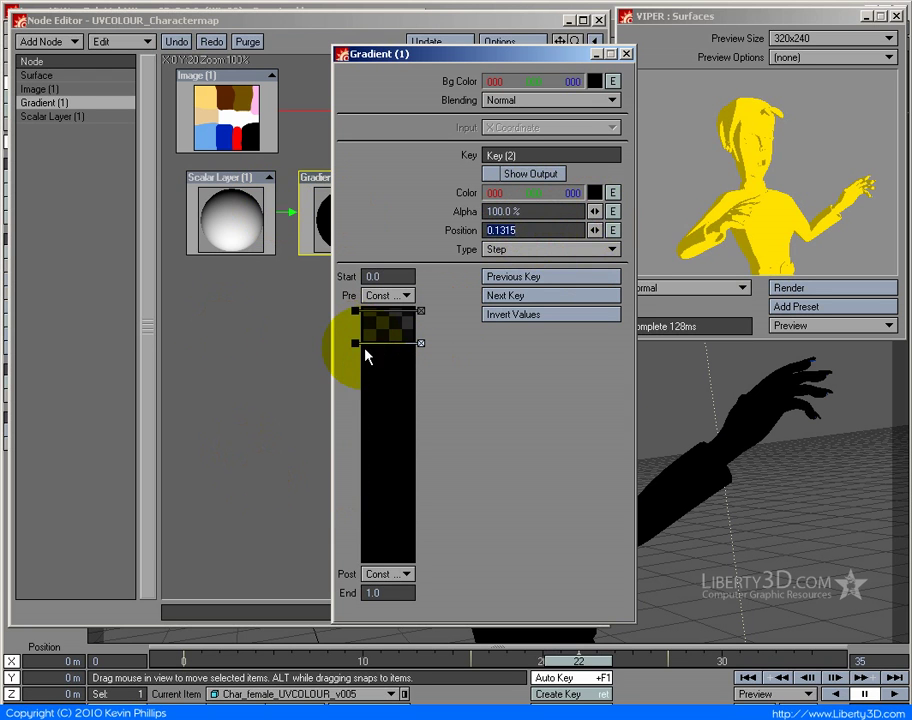
click(626, 53)
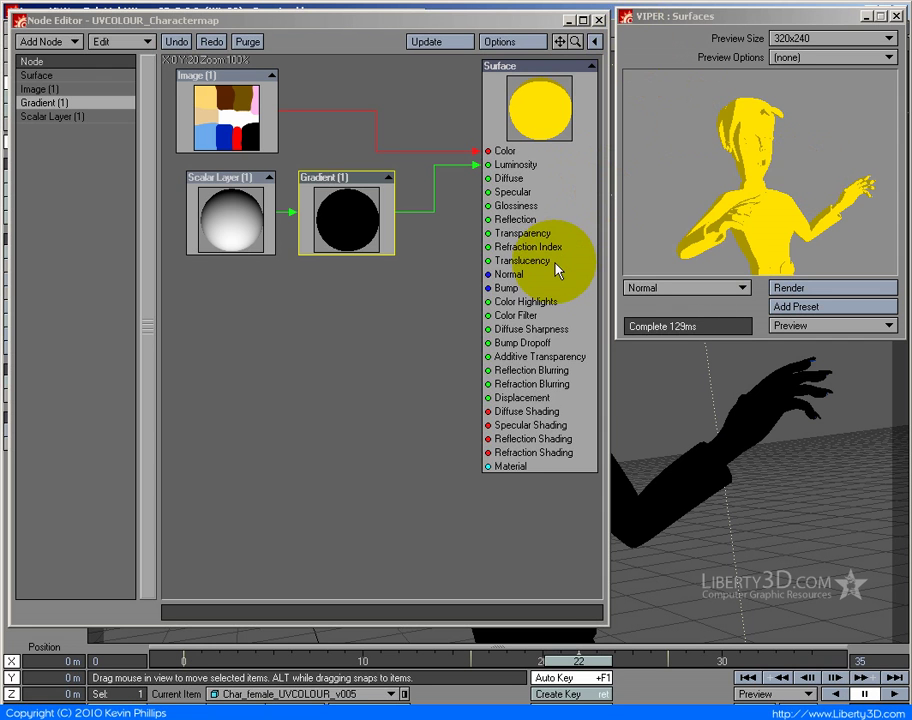
Step: Render frame 22 with F9 to check the shading, then tidy the Scalar Layer and Gradient nodes
key(F9)
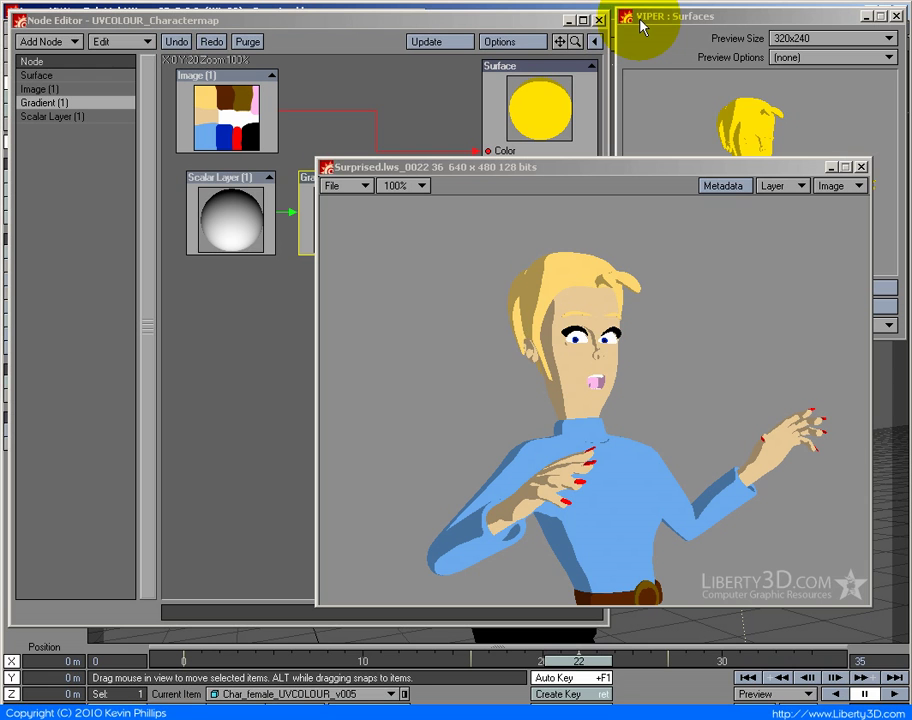
click(861, 168)
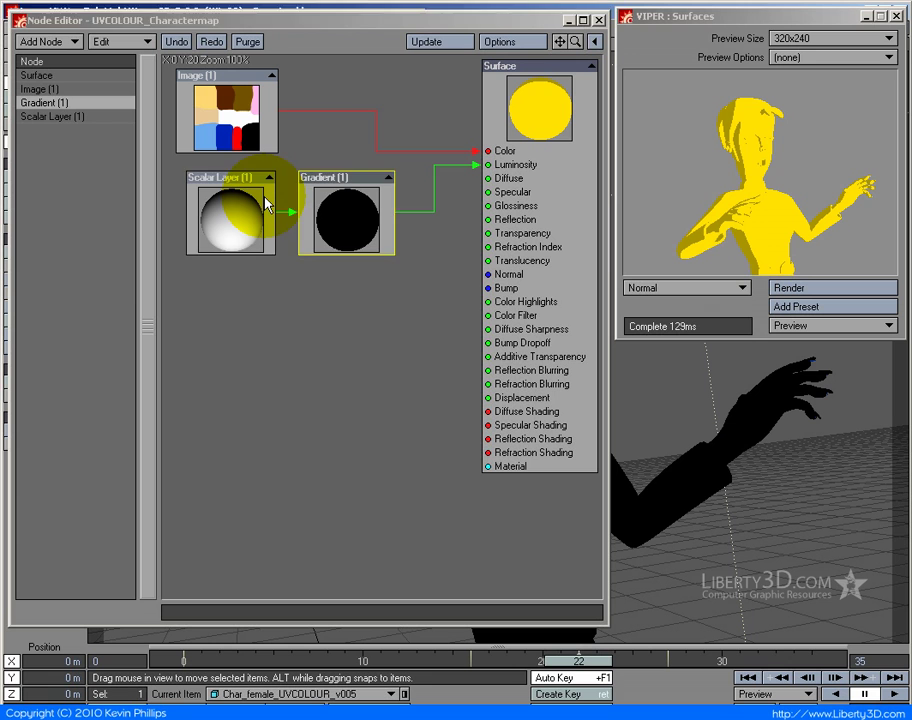
drag(266, 204, 258, 189)
drag(363, 225, 356, 237)
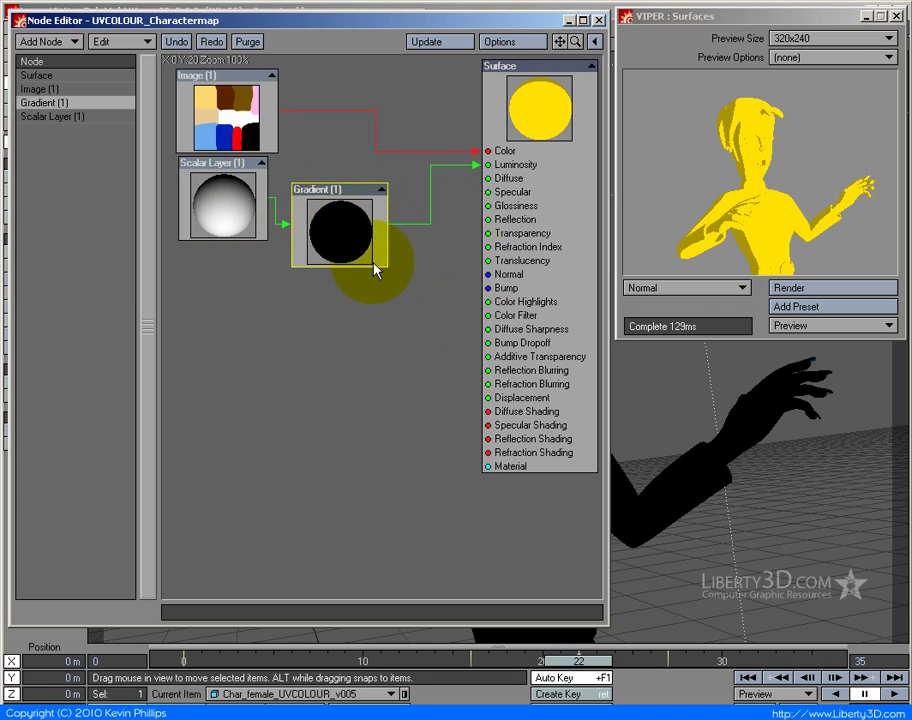
mouse_move(344, 222)
mouse_down()
mouse_move(356, 220)
mouse_move(356, 233)
mouse_up()
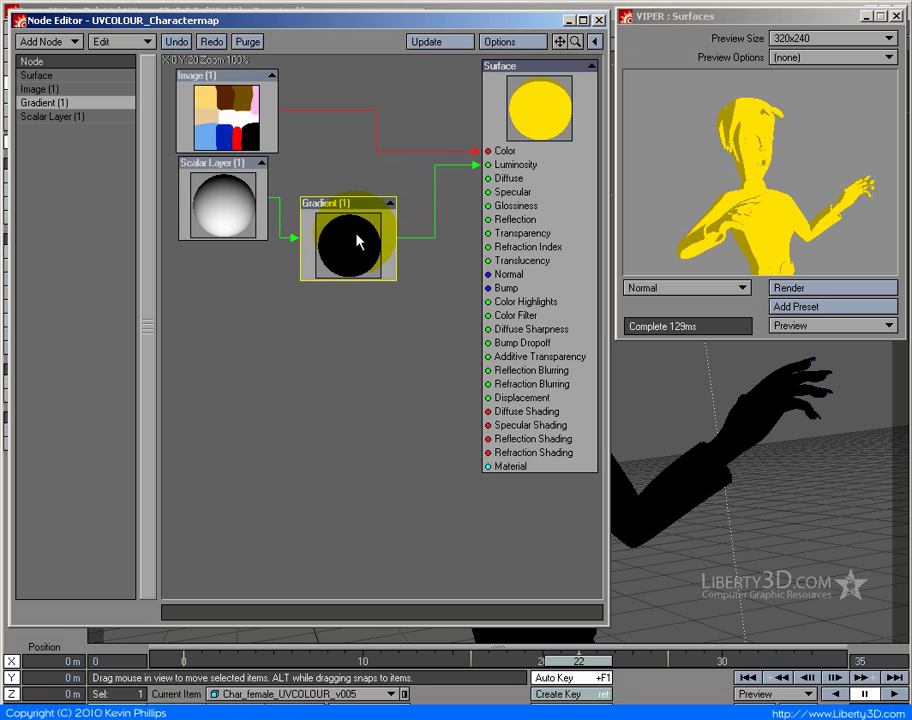